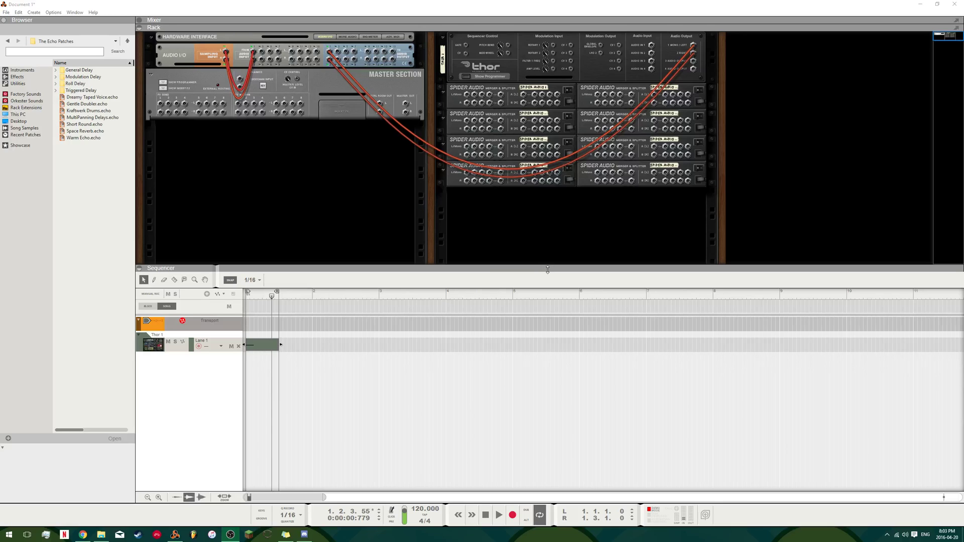
From the rack's front, select all eight Spider Audio devices and delete them, keeping Thor.
left_click(552, 224)
key("Tab")
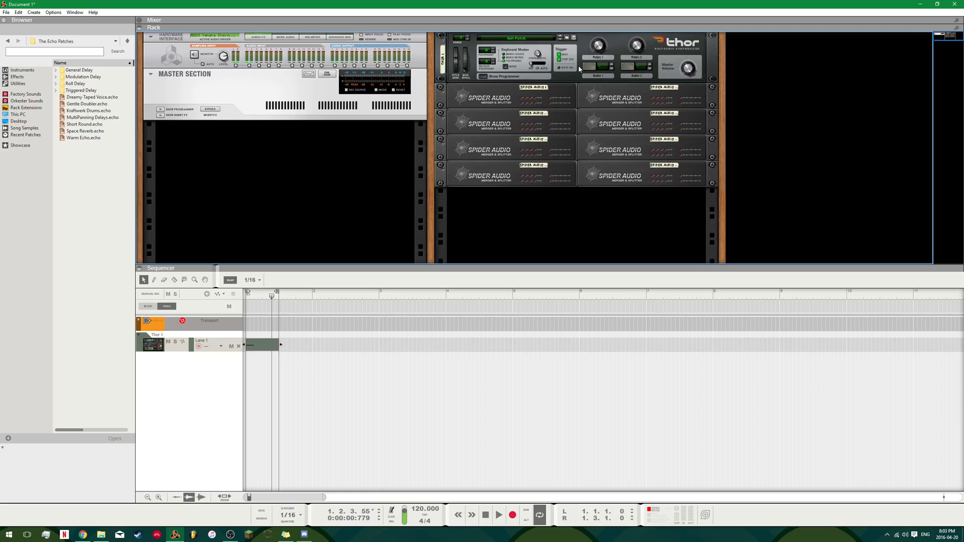
left_click(615, 175)
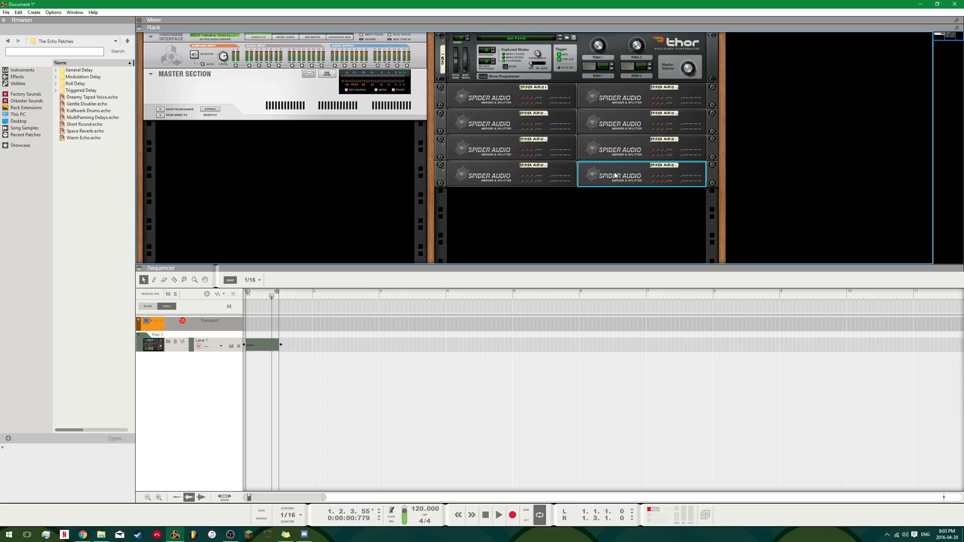
left_click(495, 101, "shift")
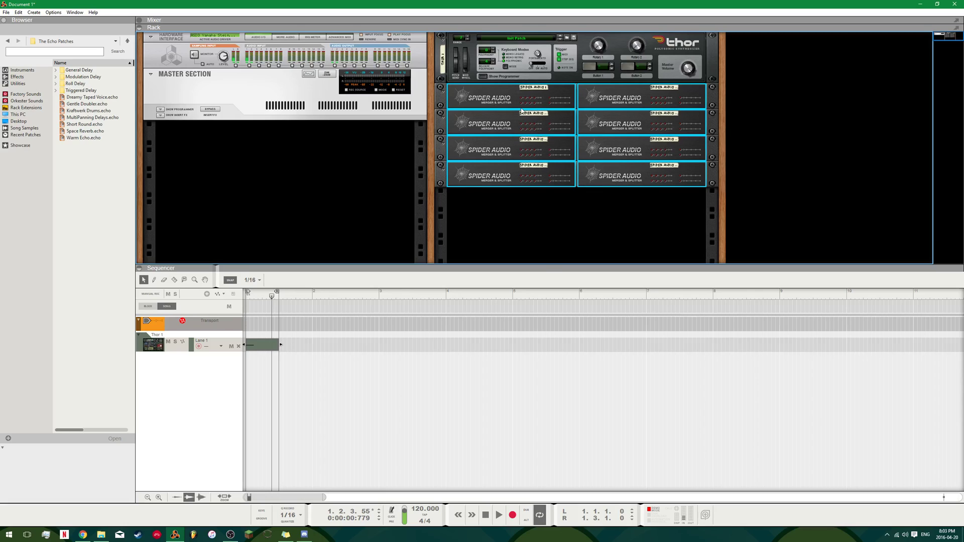
key("Delete")
left_click(466, 282)
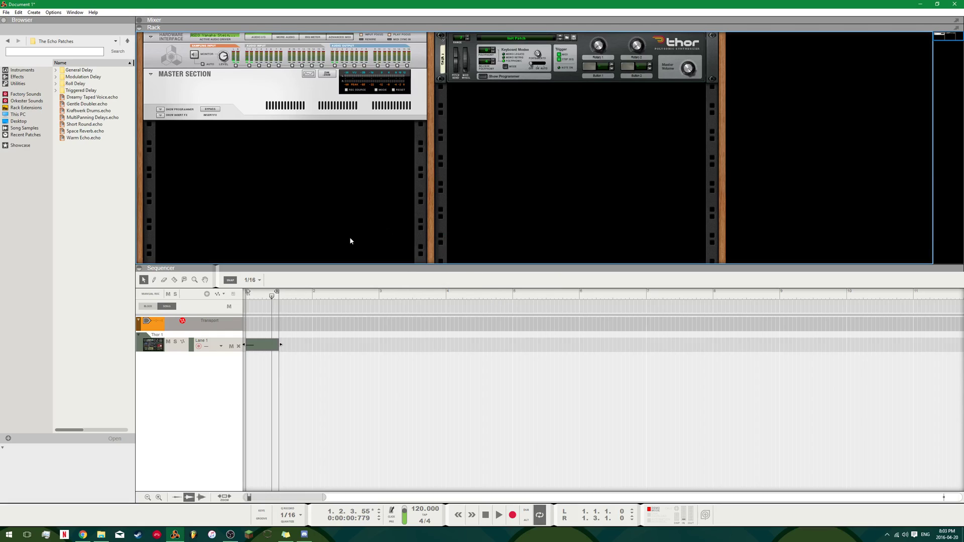
Return the song position to the start and select the Thor synth.
left_click(261, 344)
key("space")
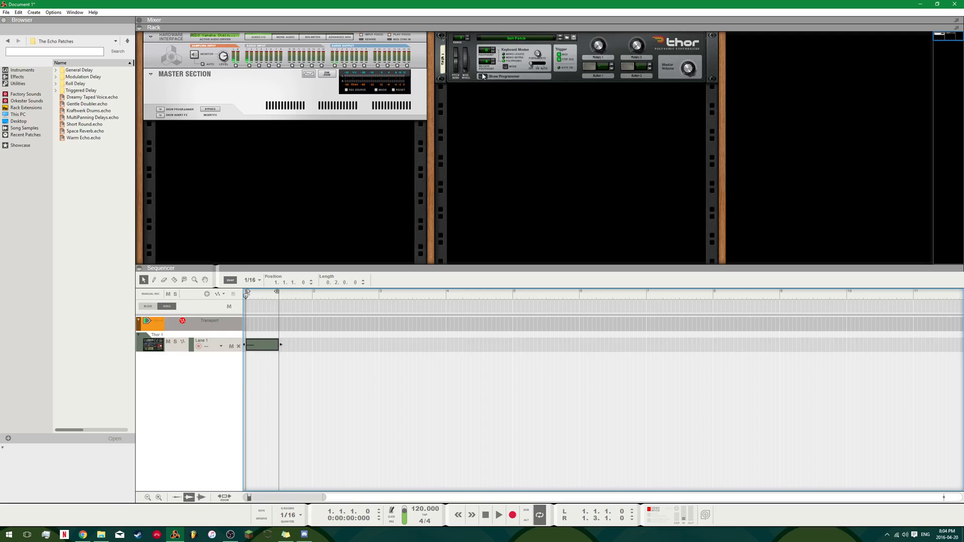
left_click(433, 40)
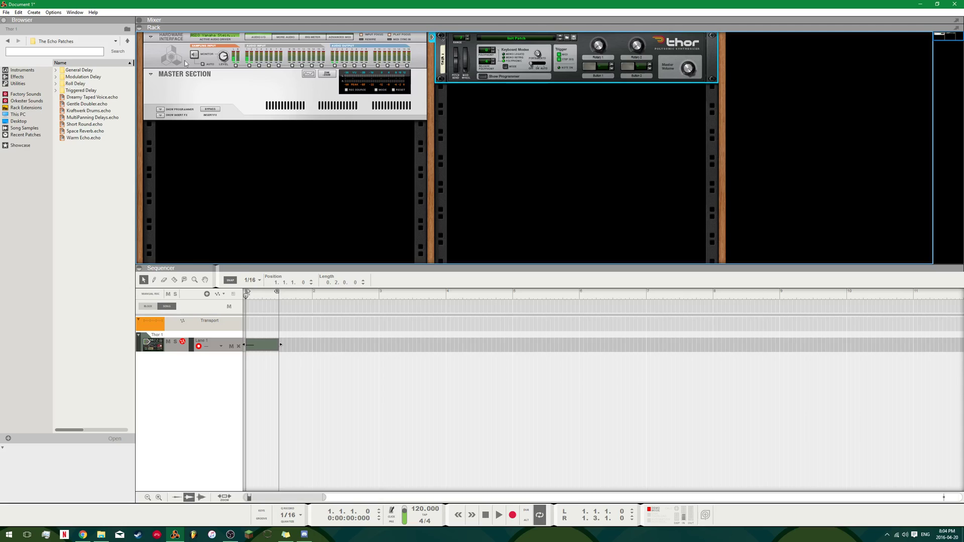
Toggle the Hardware Interface's More Audio and Big Meter panels on and back off.
left_click(204, 39)
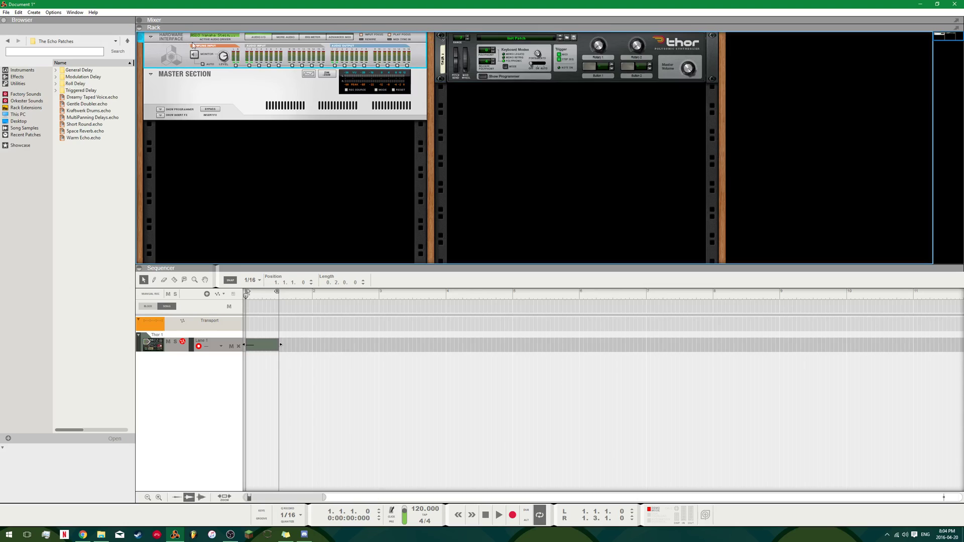
left_click(278, 39)
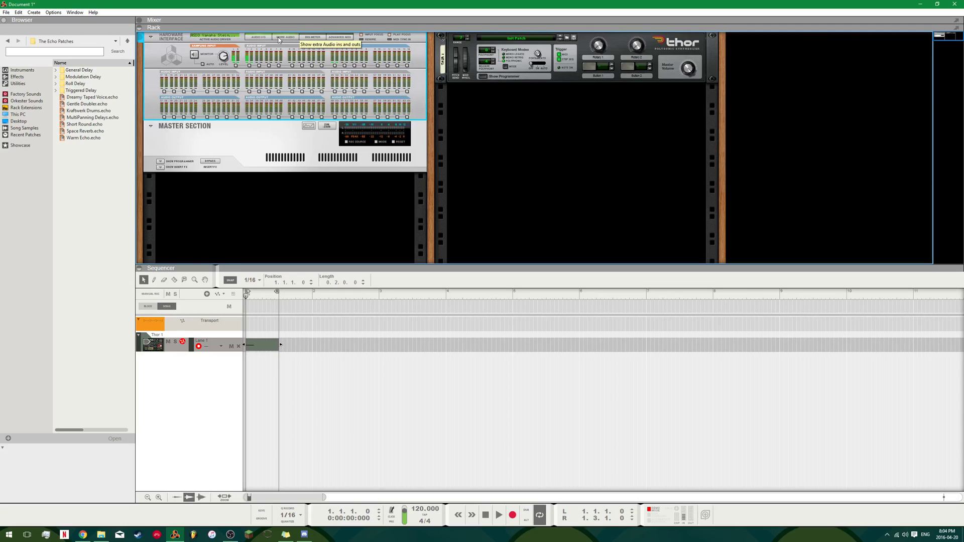
left_click(248, 119)
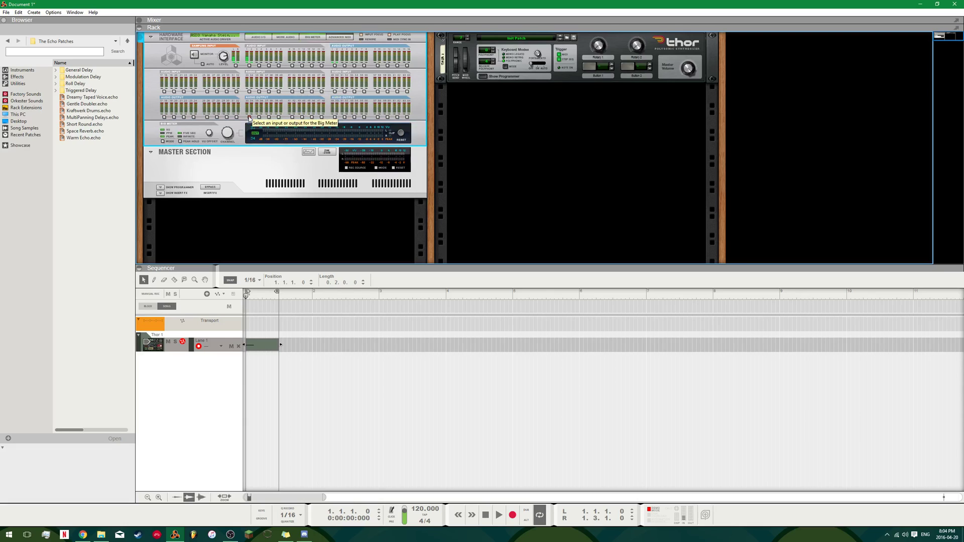
left_click(248, 118)
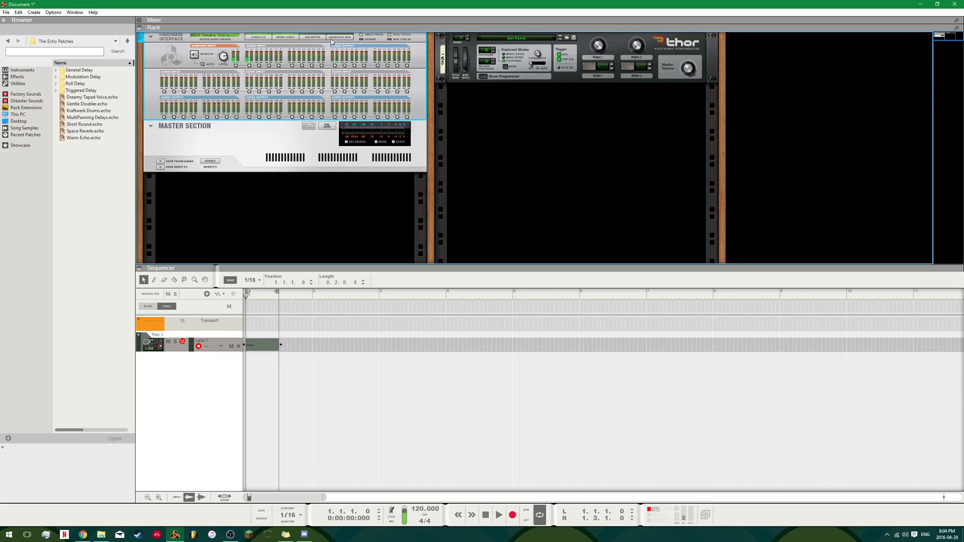
left_click(303, 39)
left_click(303, 39)
left_click(286, 36)
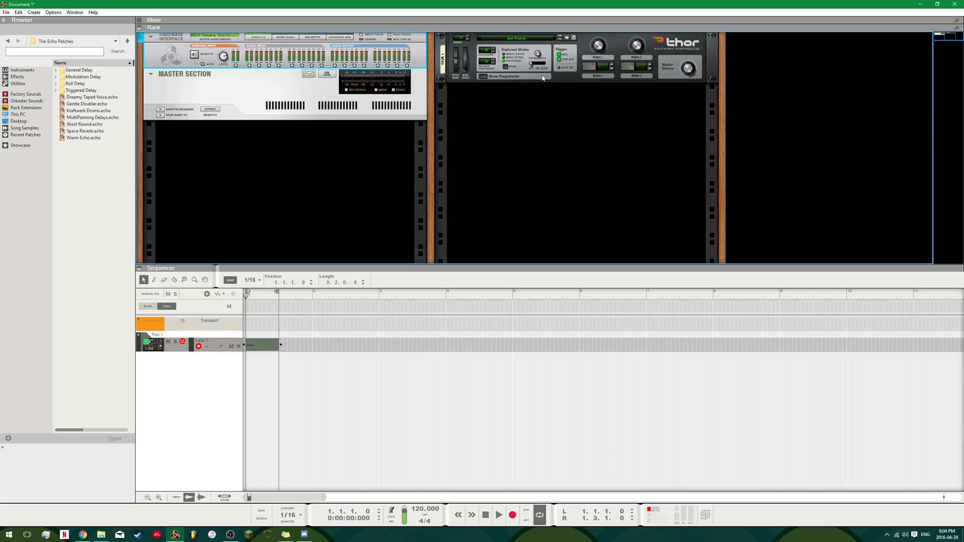
right_click(535, 97)
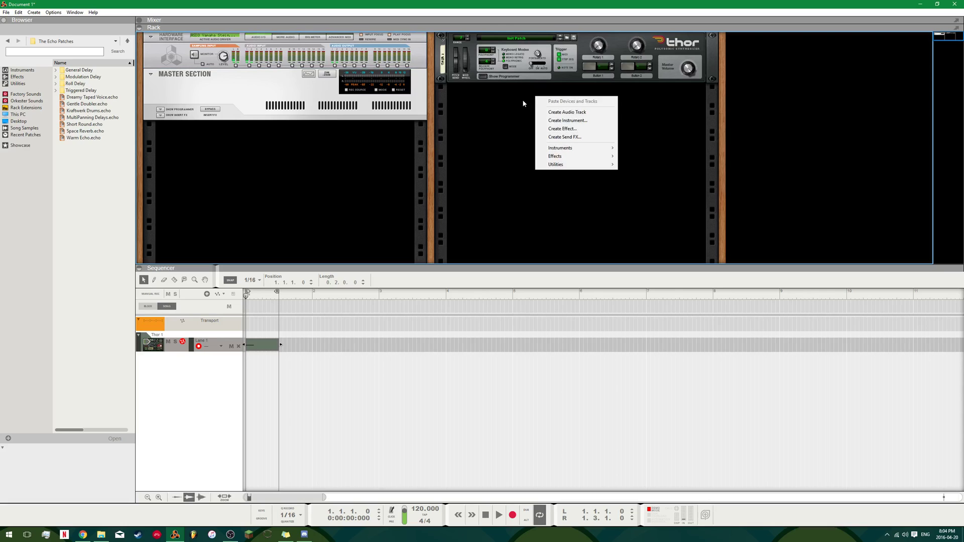
left_click(523, 103)
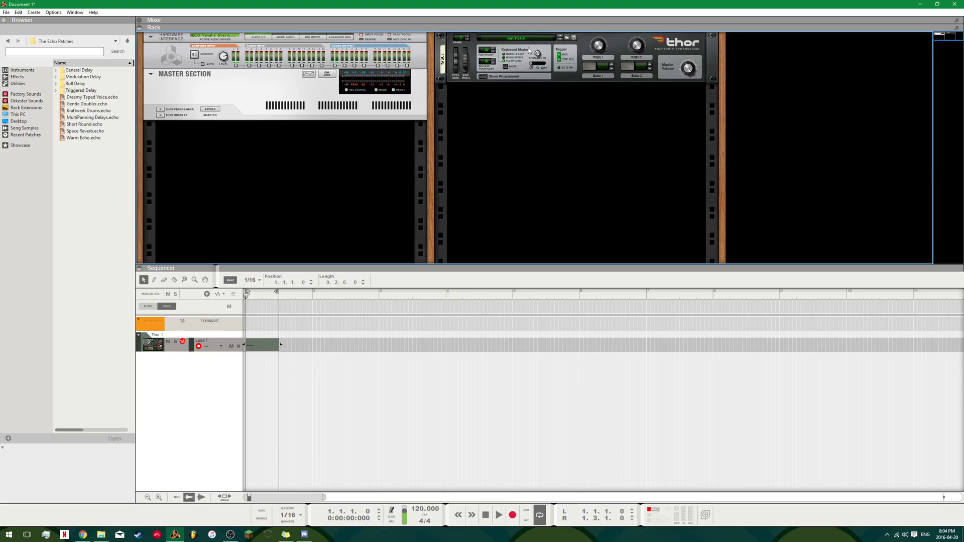
left_click(524, 61)
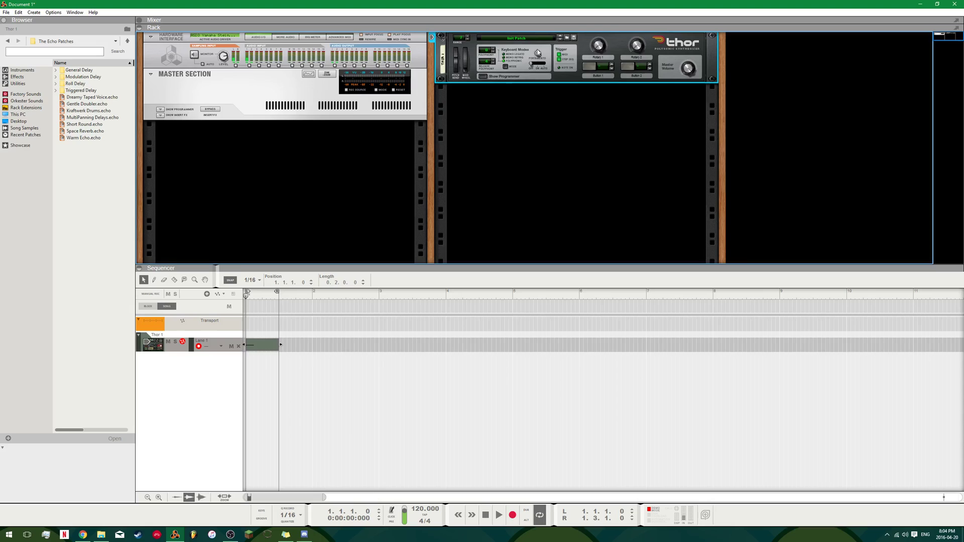
mouse_move(538, 53)
right_click(516, 103)
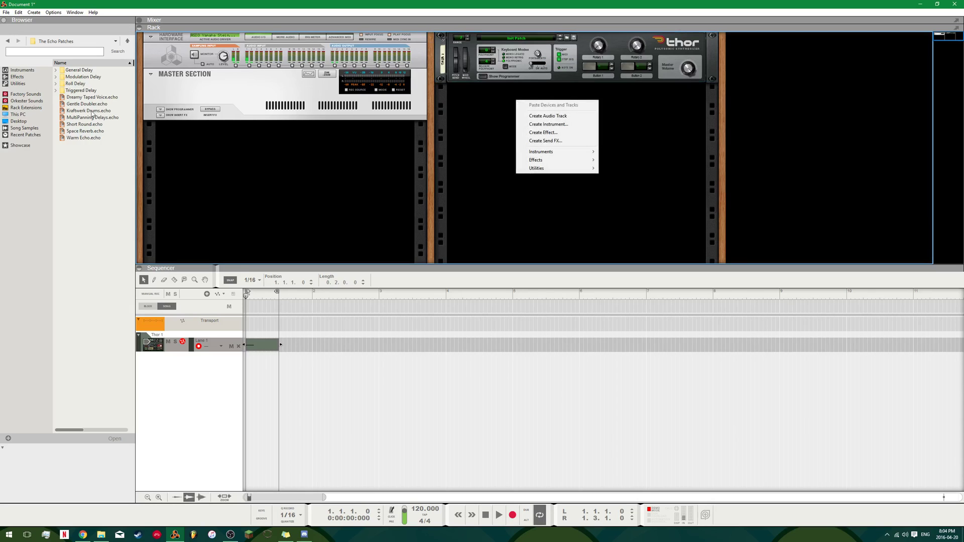
Add a Spider Audio Merger & Splitter from Utilities below Thor, duplicate it, and show the rear.
left_click(32, 78)
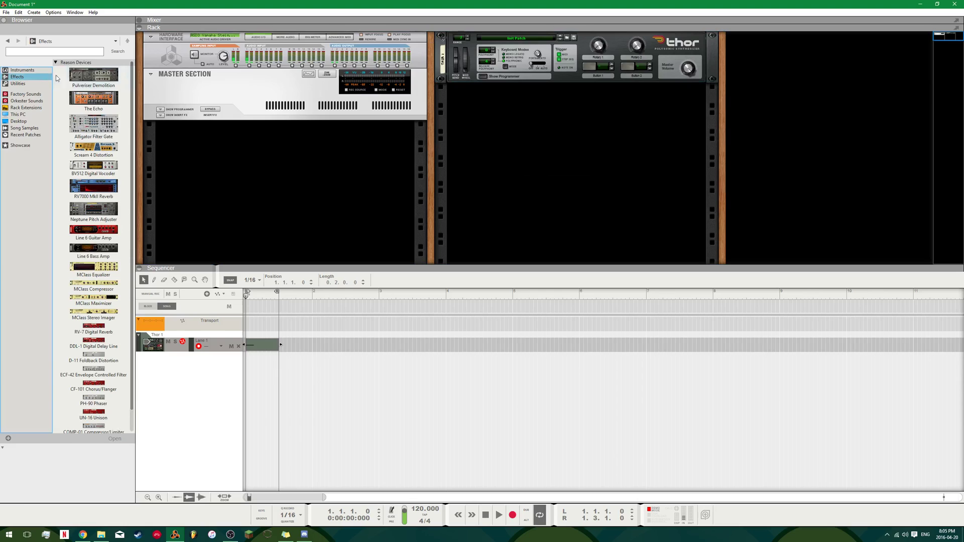
left_click(18, 83)
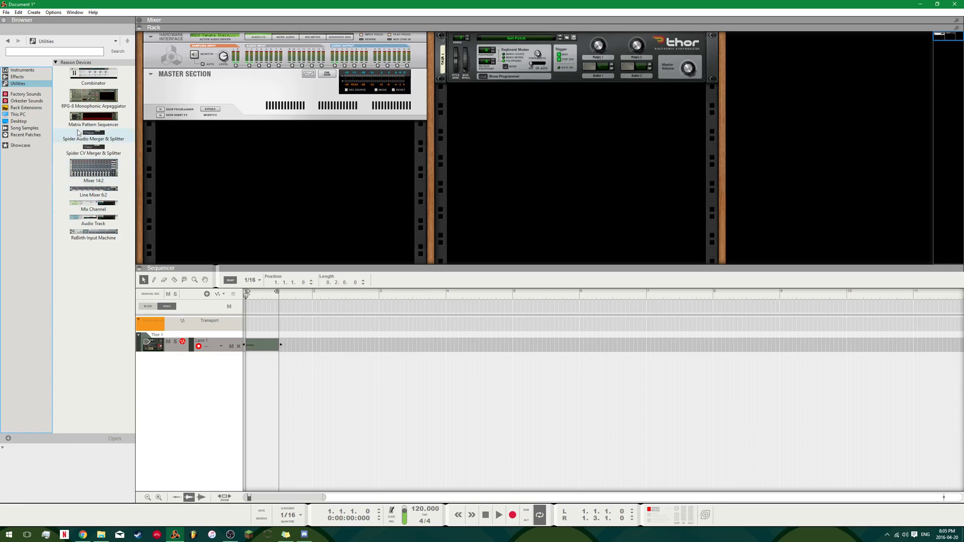
mouse_move(93, 135)
left_mouse_down()
mouse_move(400, 137)
mouse_move(494, 116)
left_mouse_up()
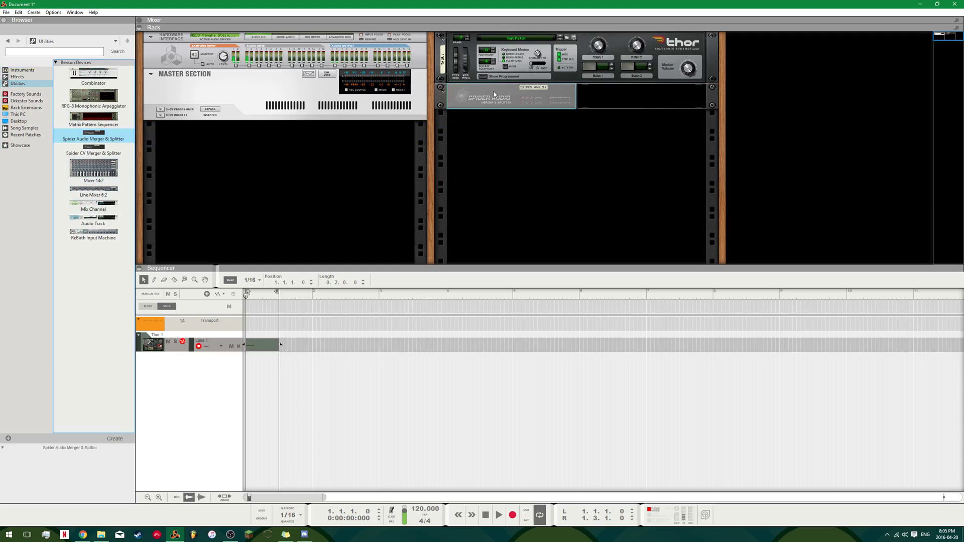
key("ctrl+d")
key("ctrl+d")
key("ctrl+d")
key("ctrl+d")
key("ctrl+d")
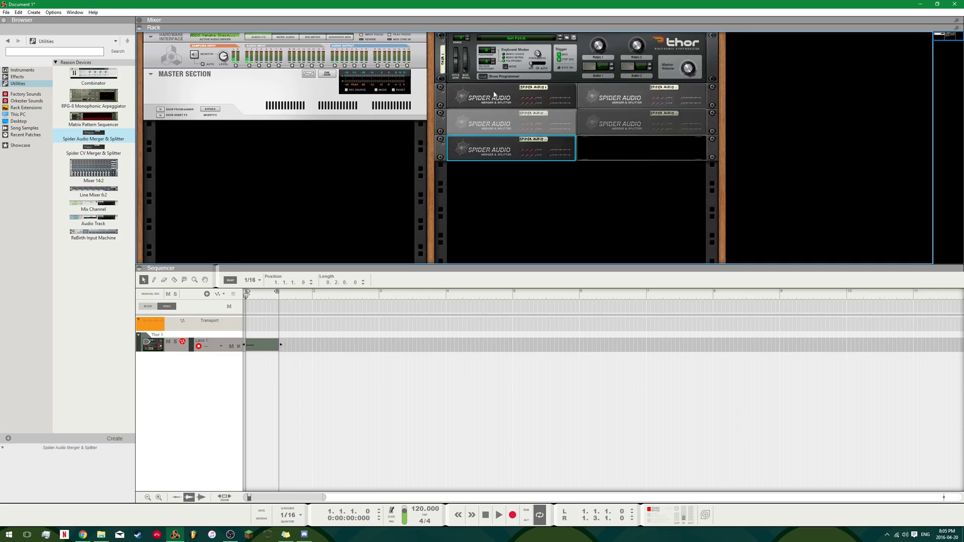
key("ctrl+d")
key("ctrl+d")
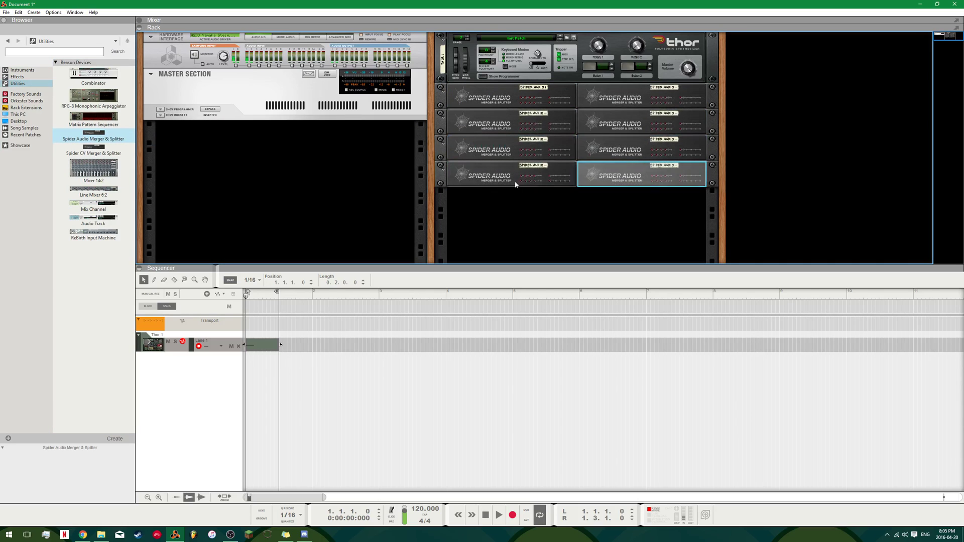
key("Tab")
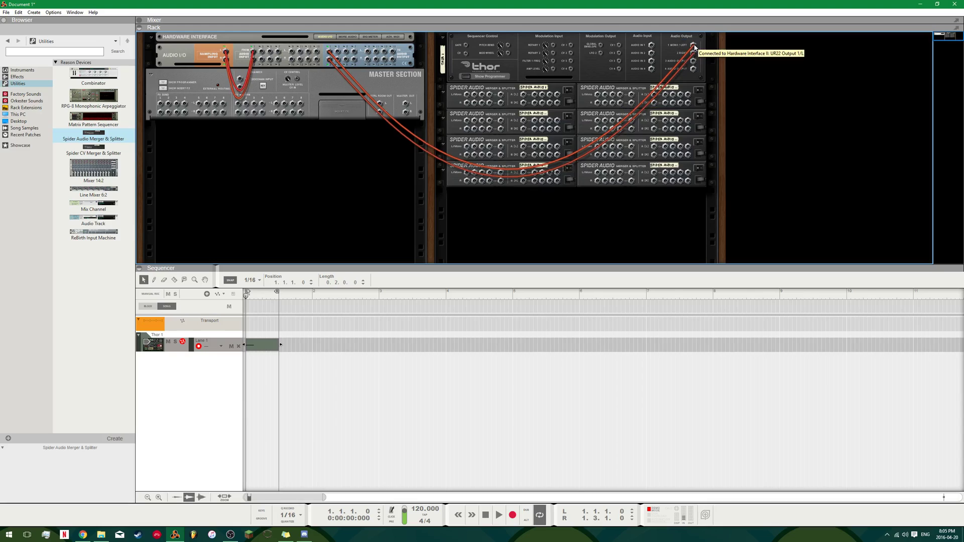
Unplug Thor's outputs from the Hardware Interface and cable Audio Output 1 into a Spider Audio input.
left_click_drag(694, 46, 698, 56)
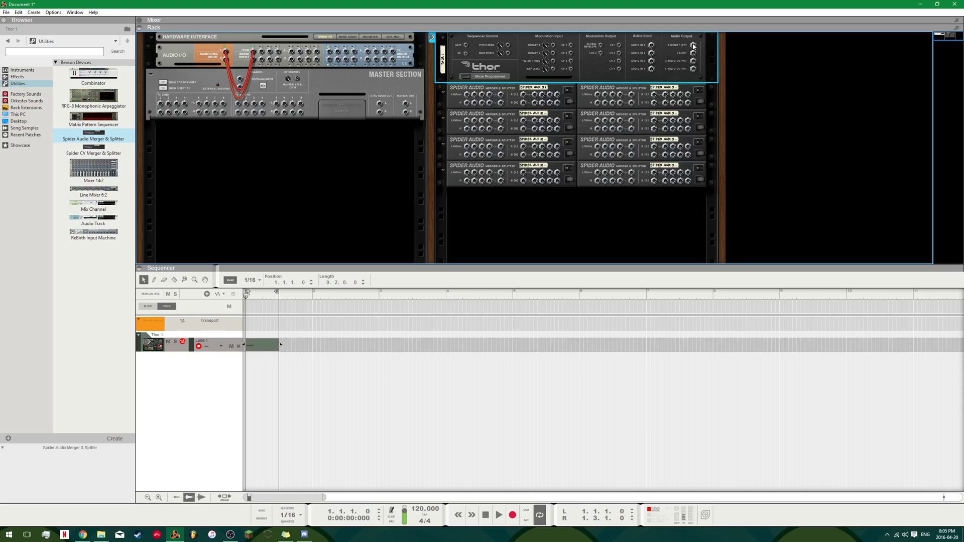
left_click_drag(693, 45, 485, 96)
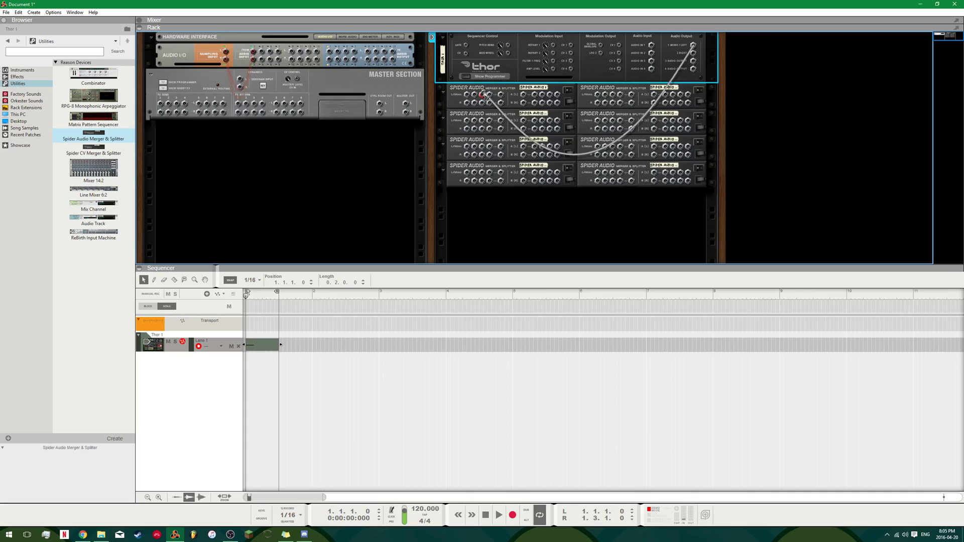
left_click_drag(485, 95, 653, 98)
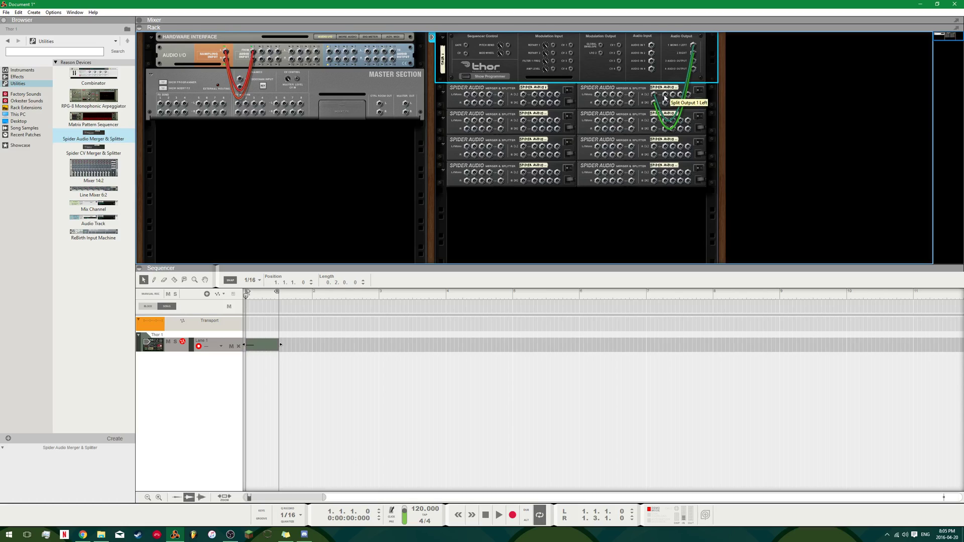
Cable the right-column Spider Audio split outputs into the left-column Spider Audio units.
left_click_drag(665, 98, 655, 172)
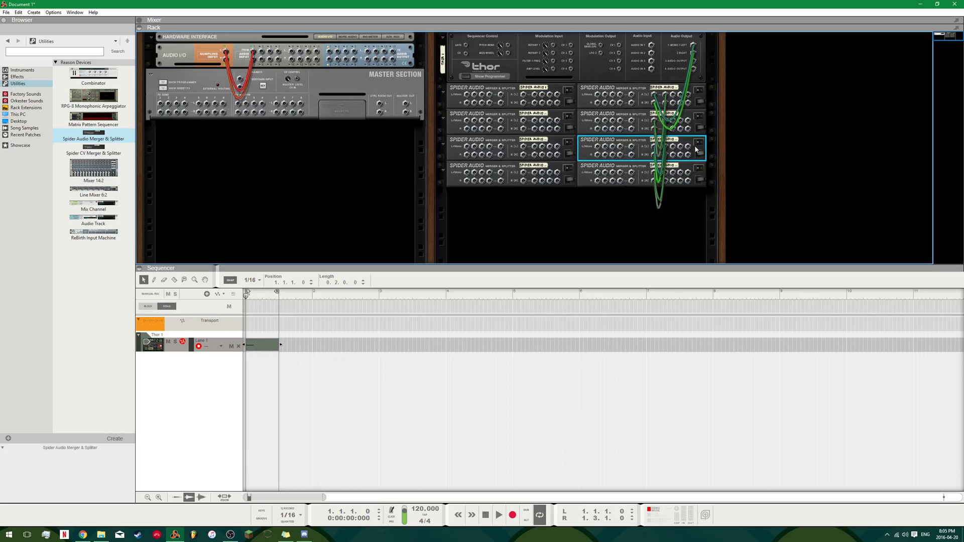
left_click(635, 92)
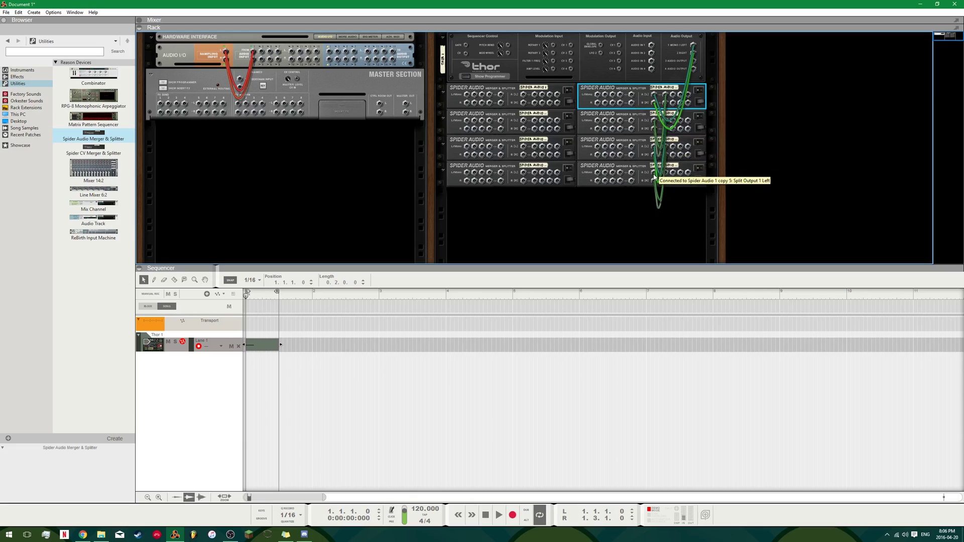
left_click_drag(665, 175, 531, 182)
left_click_drag(533, 150, 523, 94)
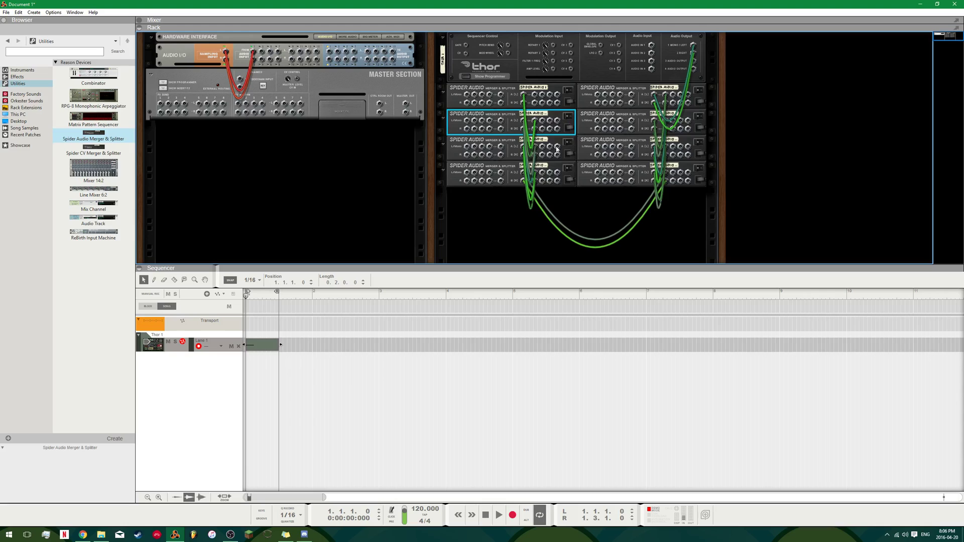
left_click(542, 121)
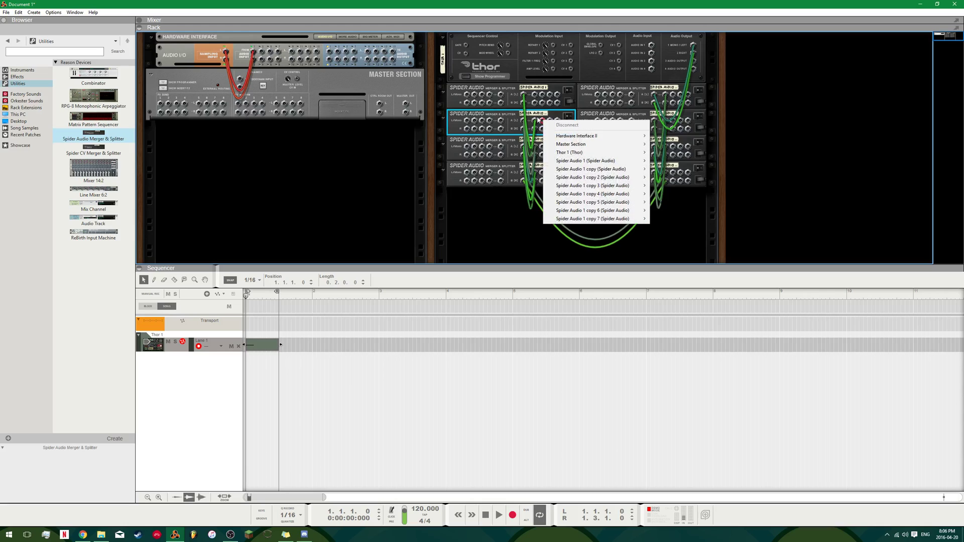
key("Escape")
key("Tab")
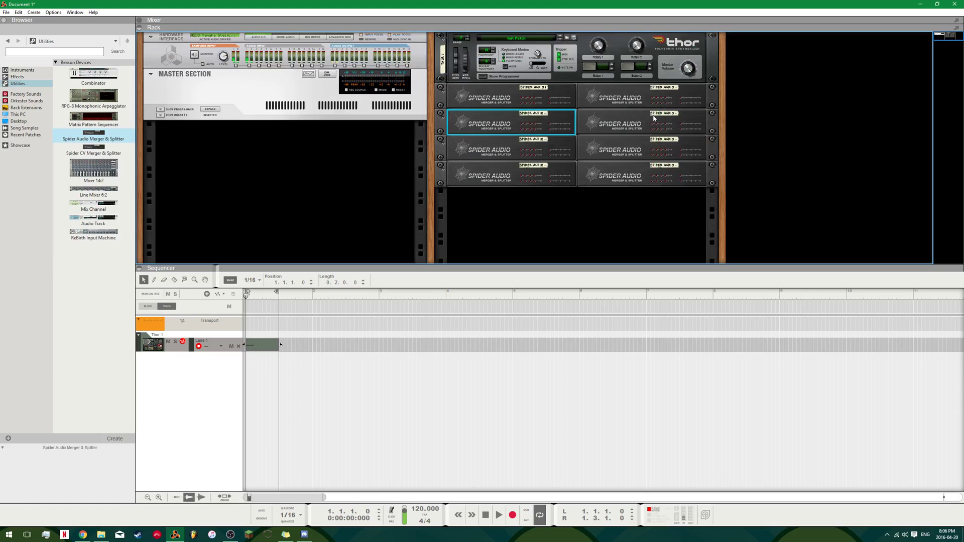
key("Tab")
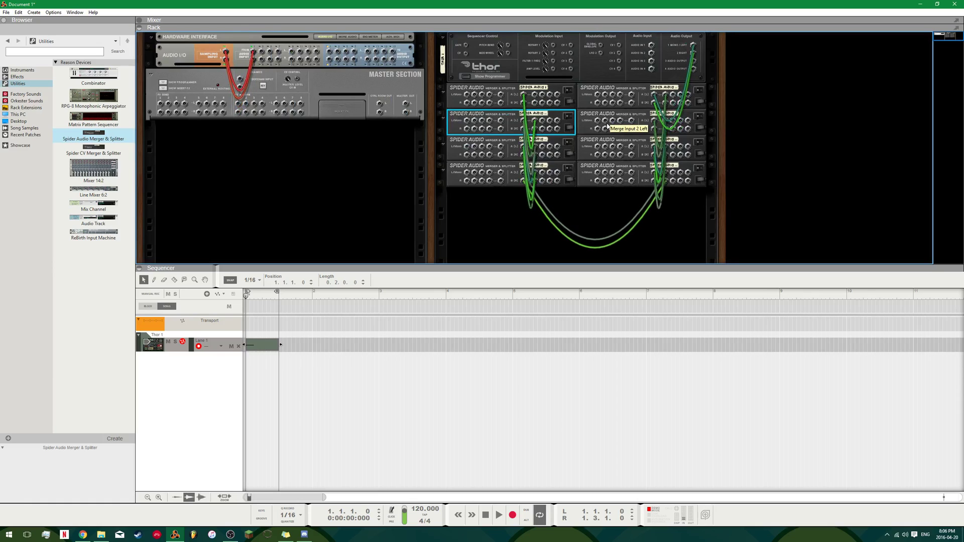
left_click(584, 125)
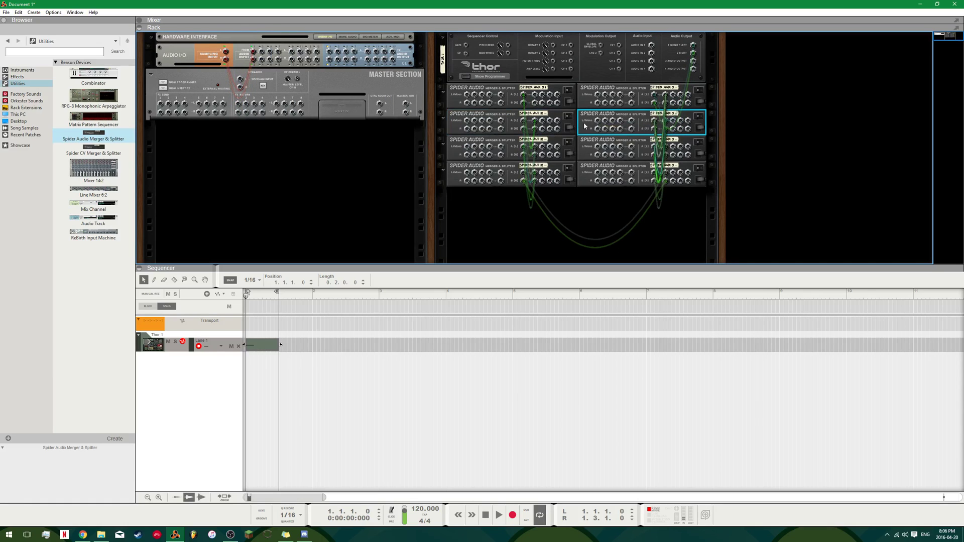
key("Up")
left_click(582, 152)
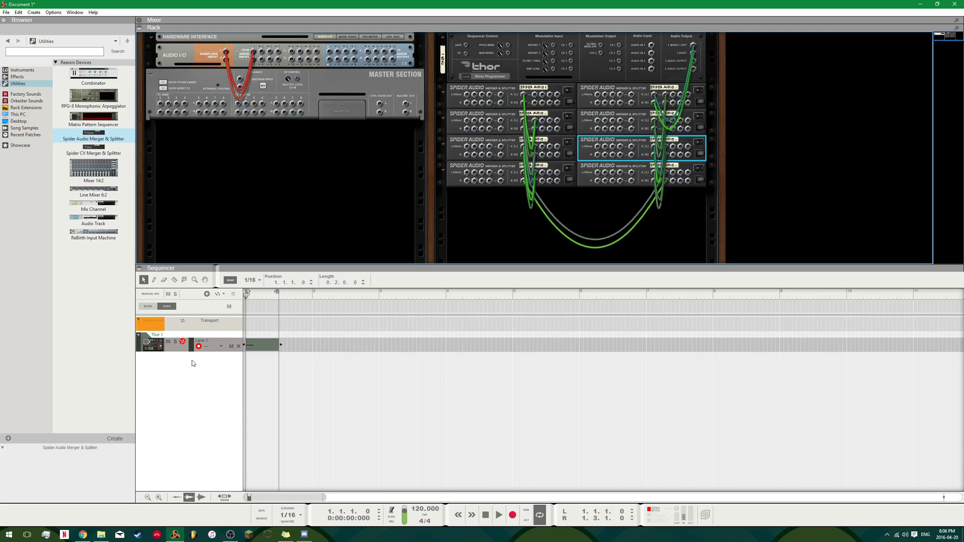
Play the Thor clip in Lane 1, then return the song position to bar 1.
left_click(254, 344)
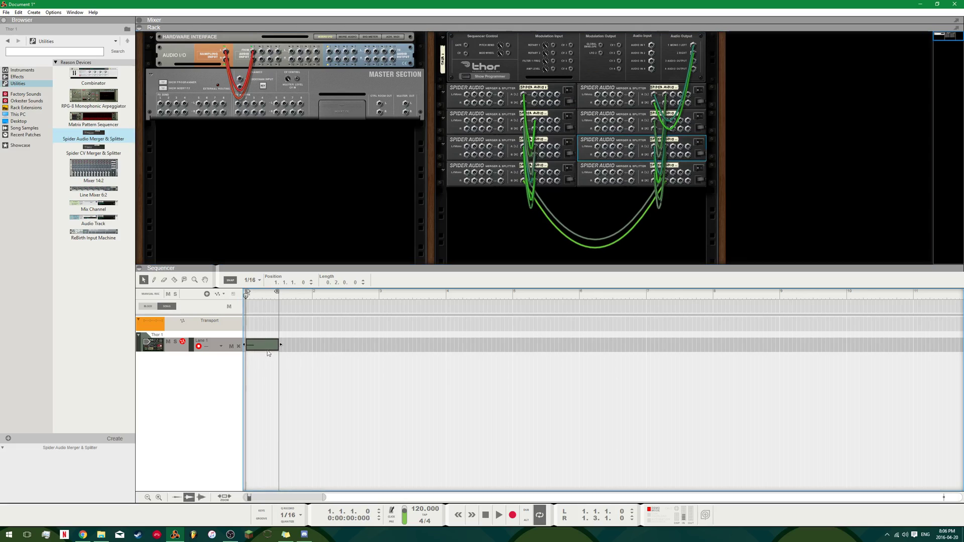
key("space")
key("space")
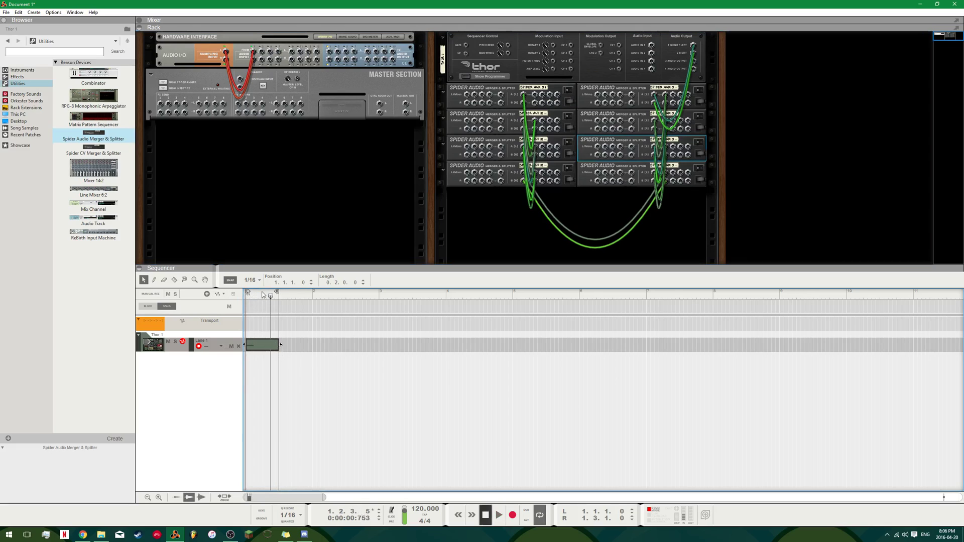
left_click(246, 296)
right_click(186, 374)
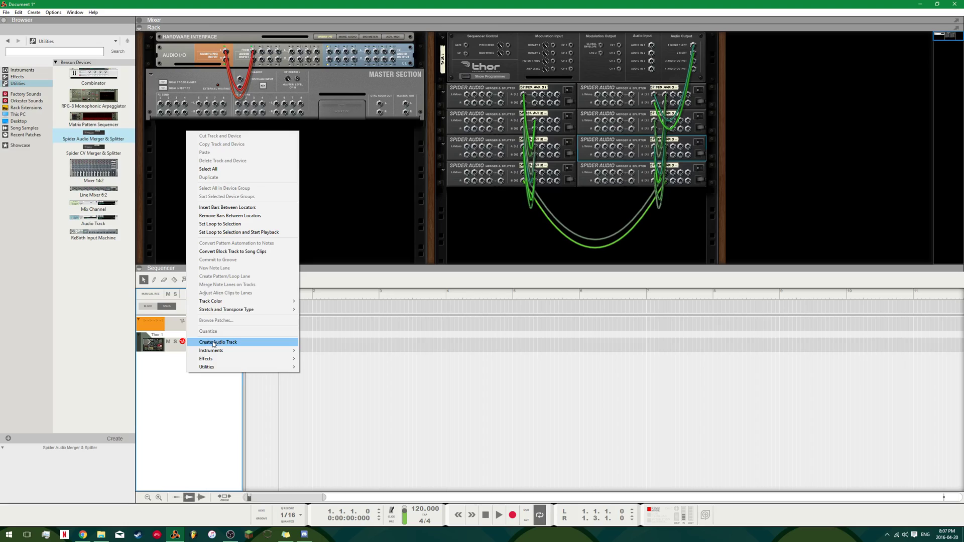
left_click(127, 256)
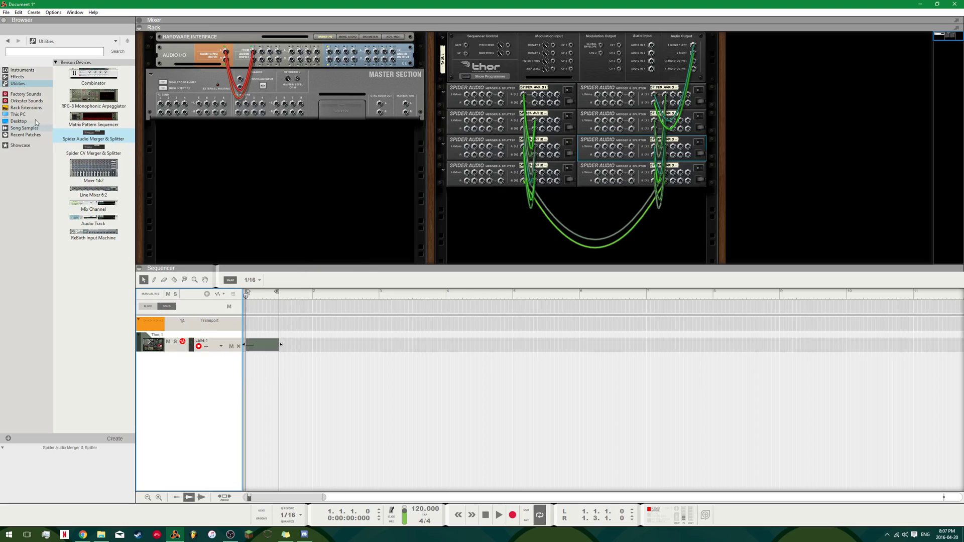
Add a Malström synth with its own track and move it below the Master Section.
left_click(22, 70)
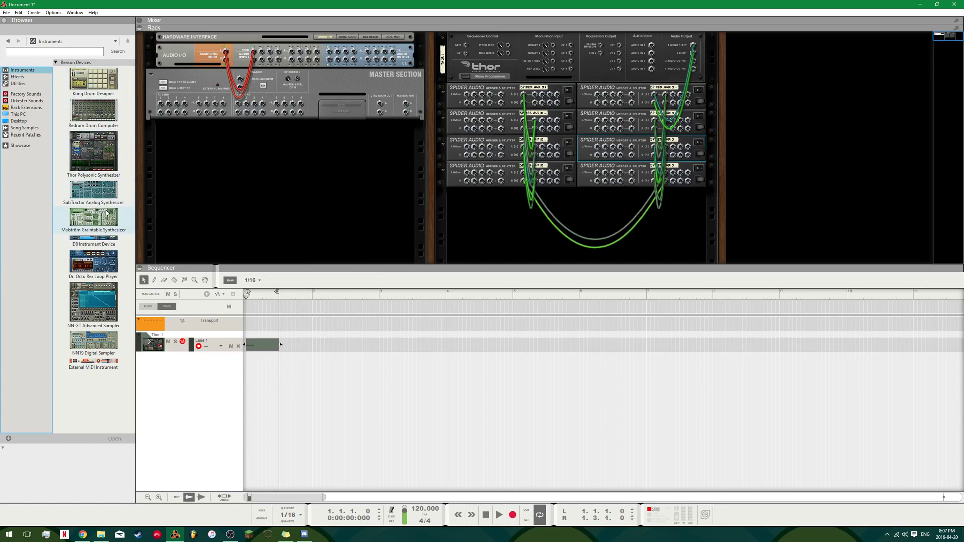
left_click_drag(94, 217, 183, 382)
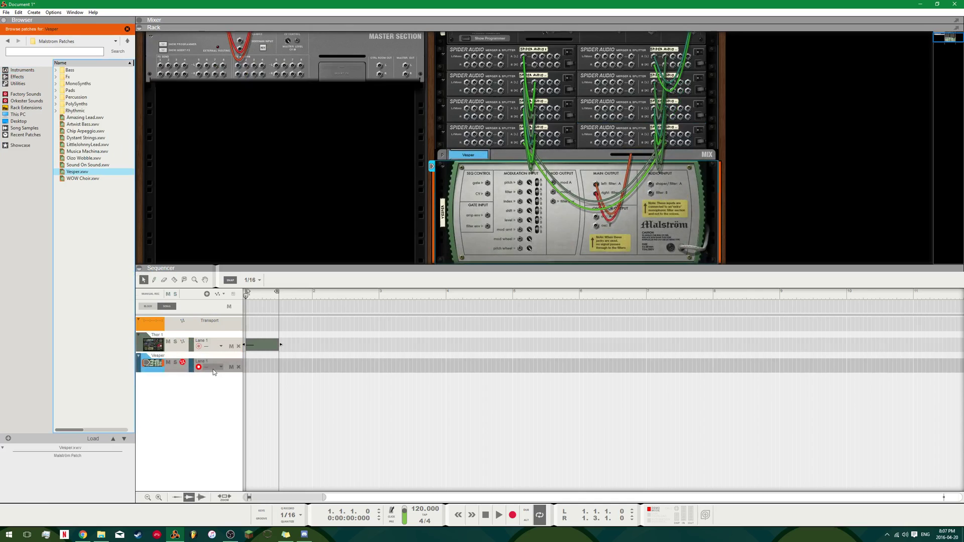
key("Tab")
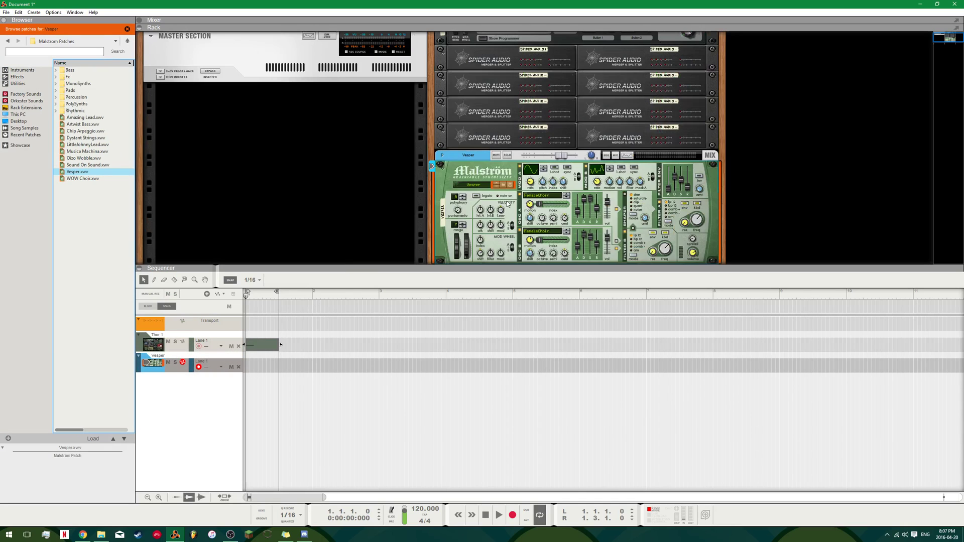
scroll(501, 206, "down", 2)
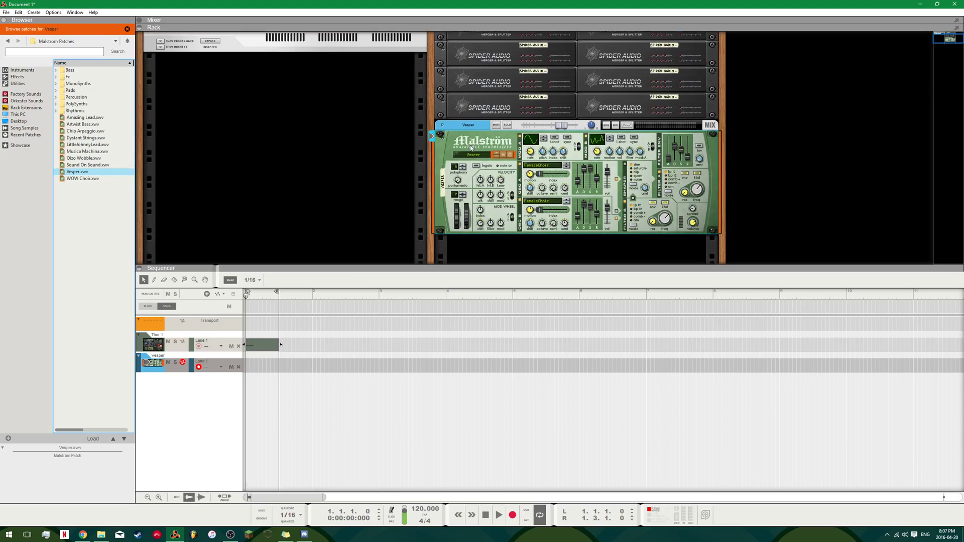
left_click_drag(479, 180, 251, 144)
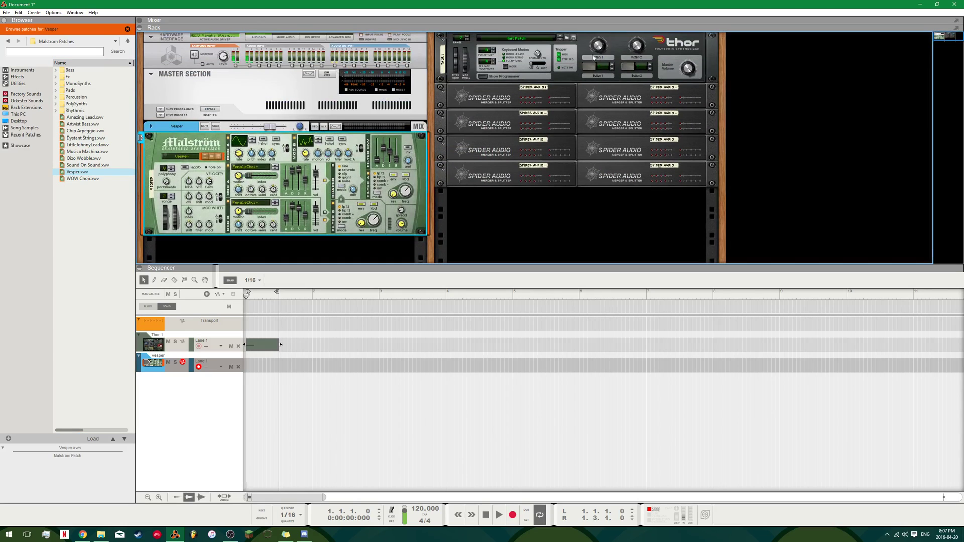
Select Thor, the Master Section and Hardware Interface, then clear the device selection.
left_click(658, 43)
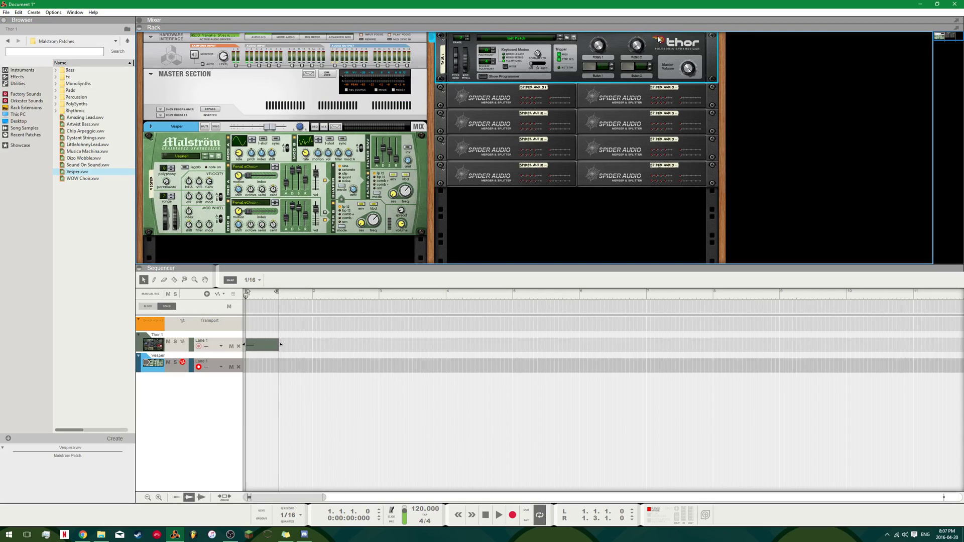
left_click(260, 81)
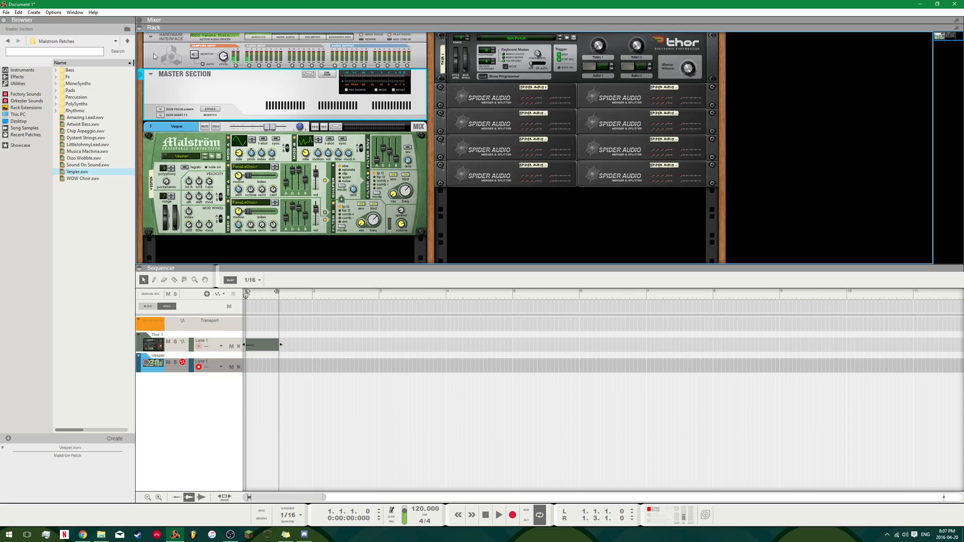
left_click(156, 40, "shift")
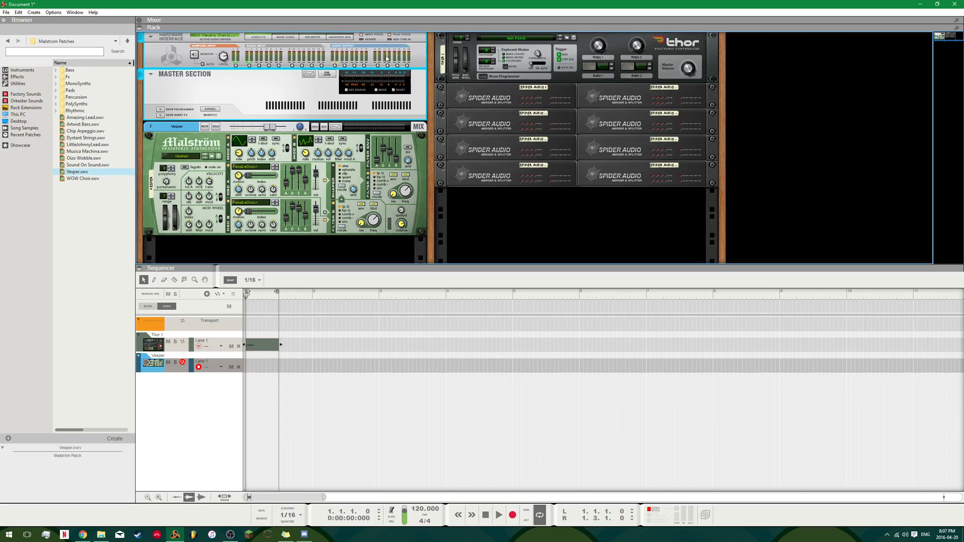
left_click(415, 57)
left_click(504, 216)
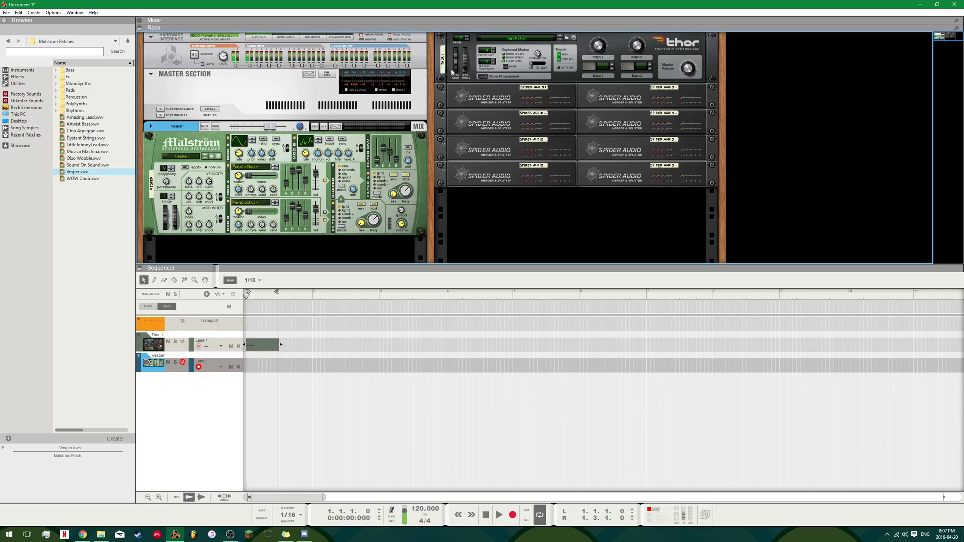
Check the rack's rear cabling, then return to the front panels.
scroll(536, 135, "down", 1)
key("Tab")
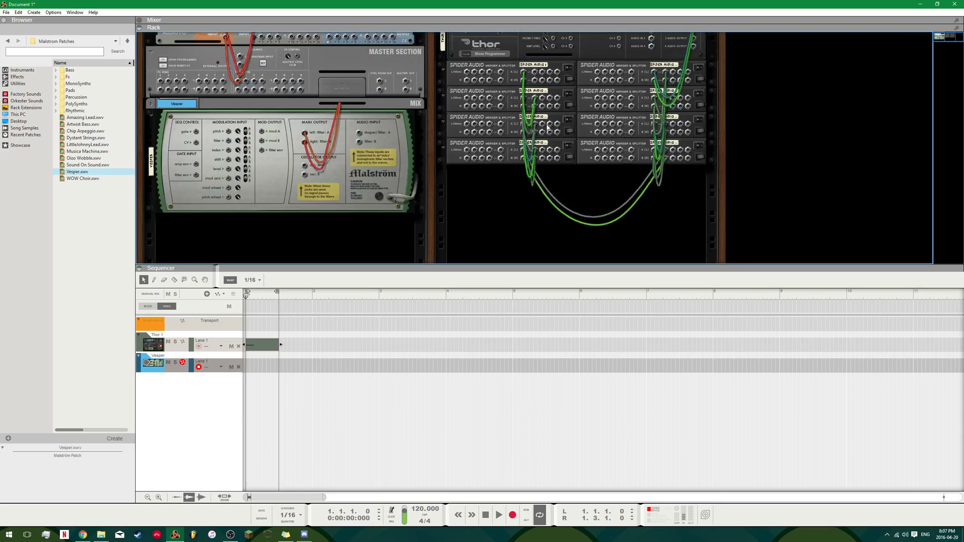
scroll(577, 111, "up", 1)
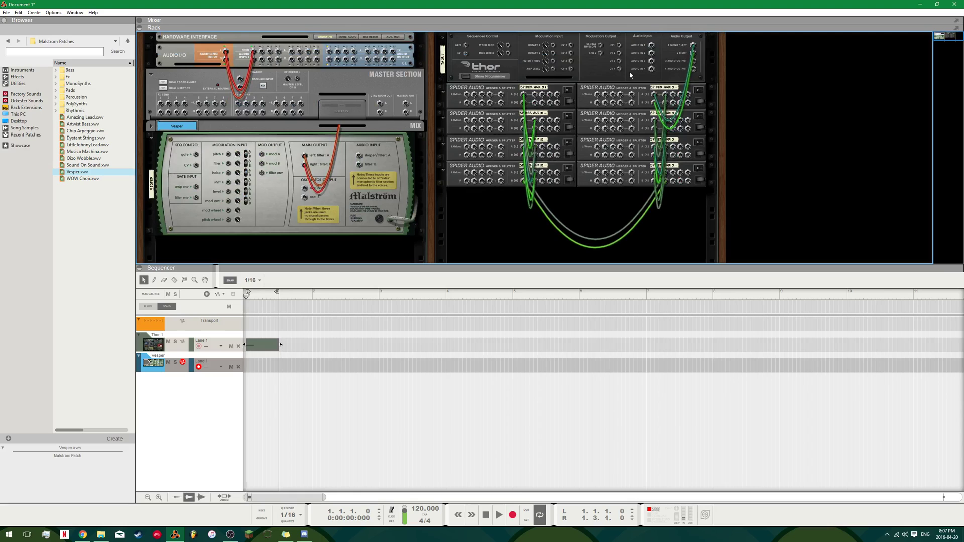
key("Tab")
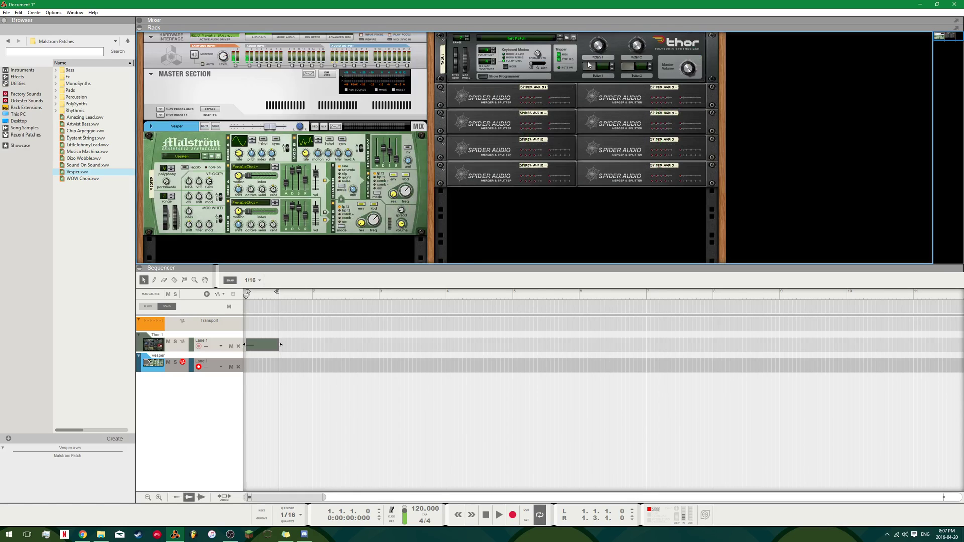
Enter and exit name editing on the Malström device without renaming it.
scroll(250, 183, "down", 2)
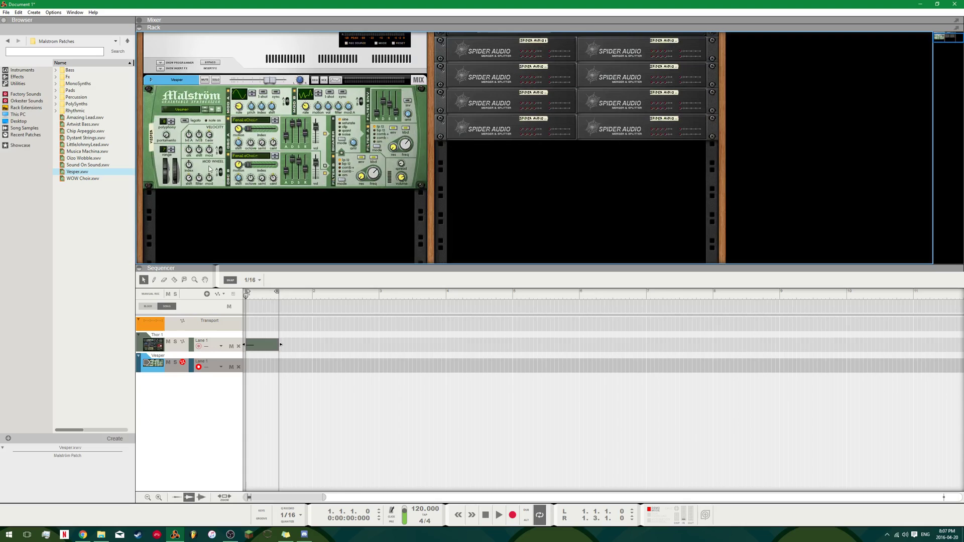
double_click(179, 79)
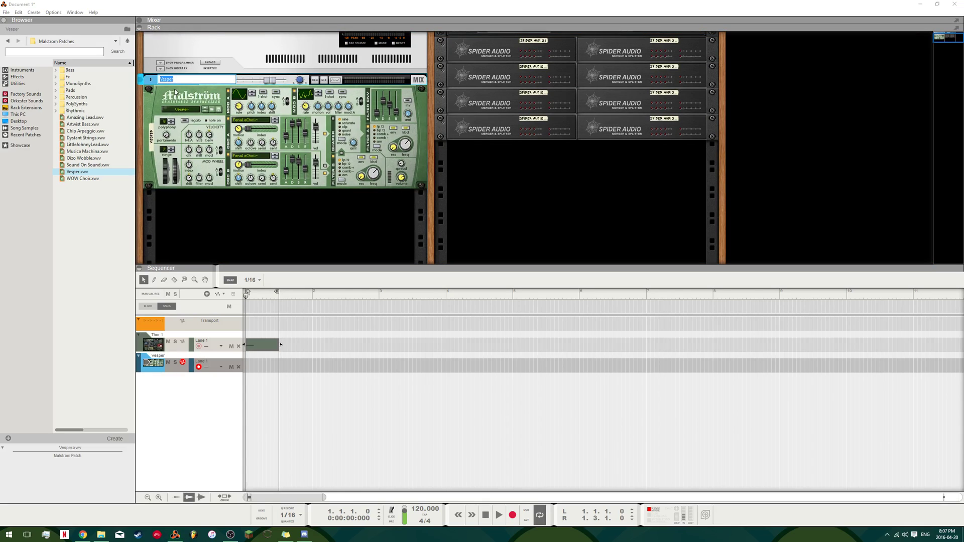
left_click(477, 198)
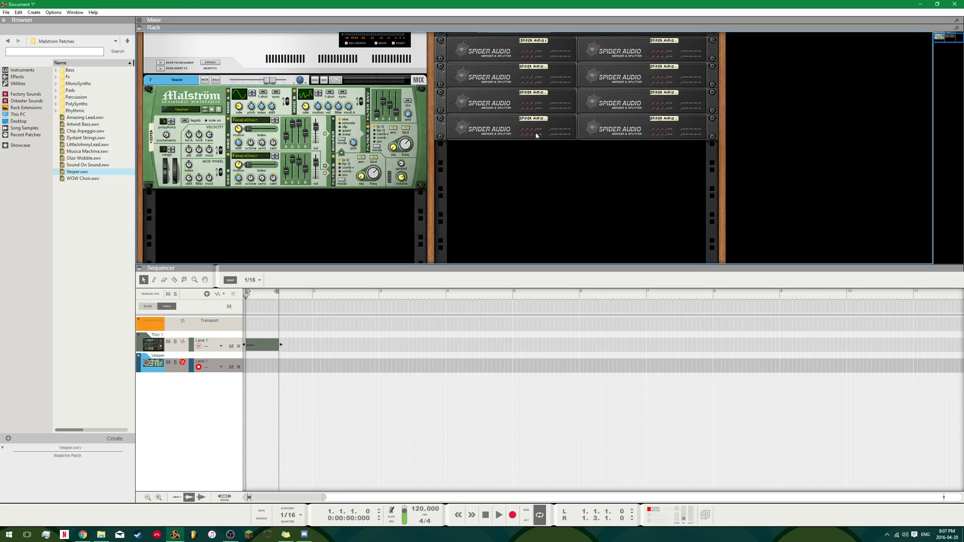
scroll(541, 190, "up", 2)
scroll(510, 125, "down", 2)
scroll(539, 83, "up", 2)
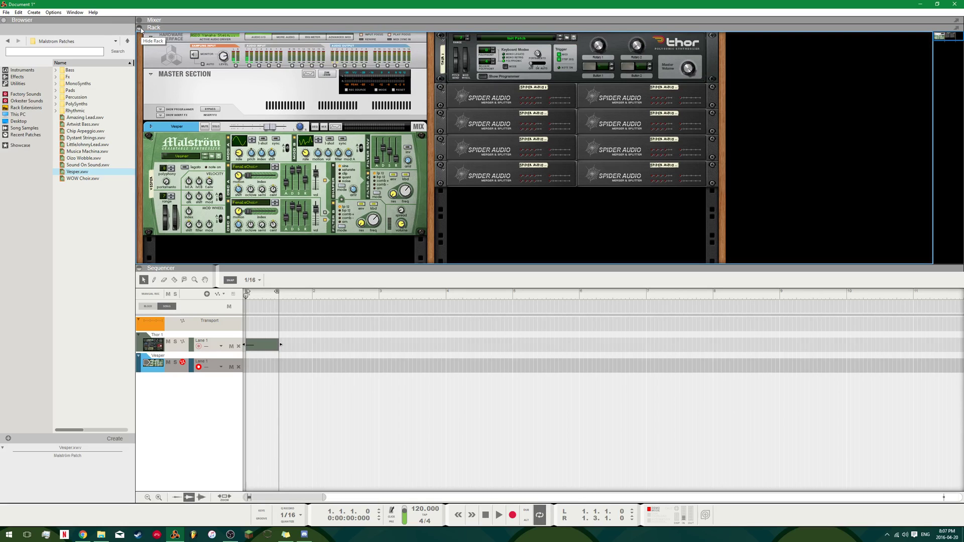
On the rack's back, unfold the Vesper mix channel.
key("Tab")
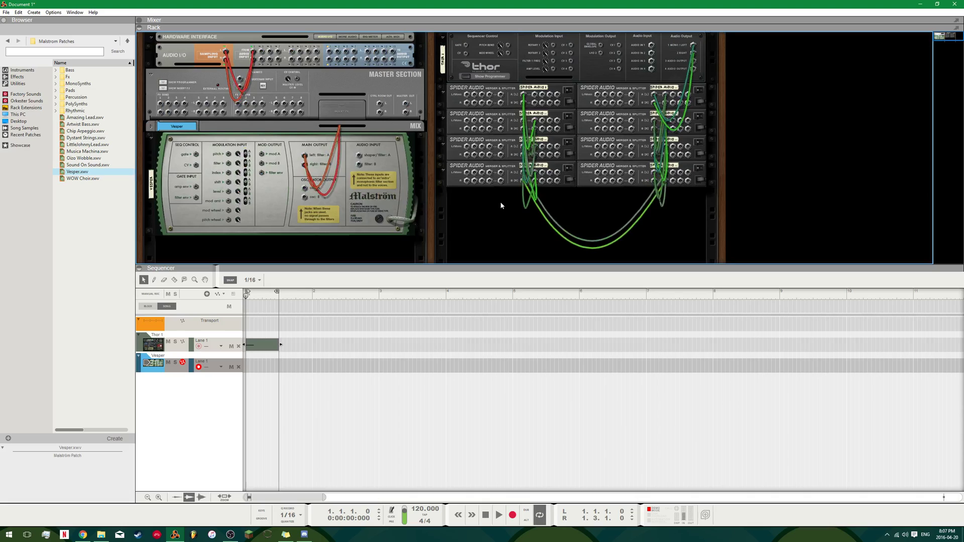
left_click(150, 127)
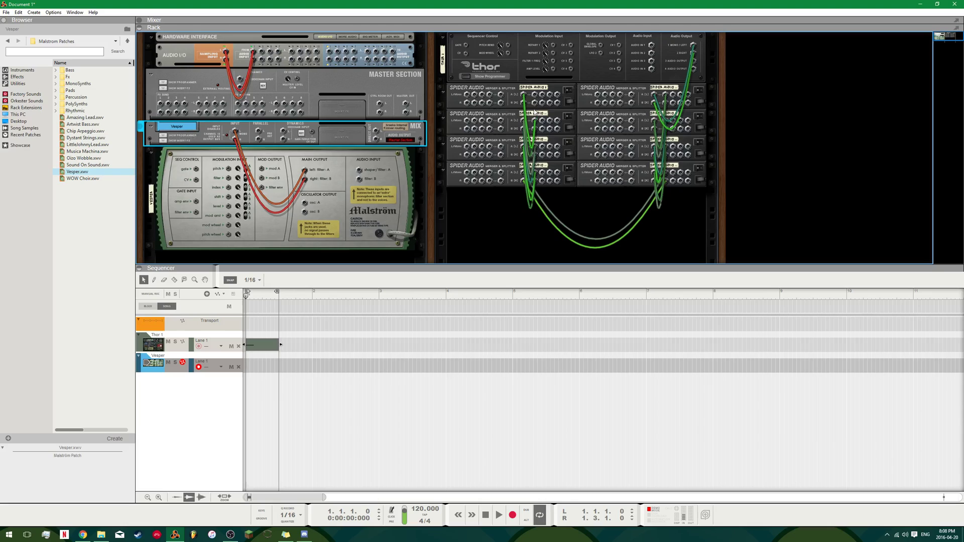
left_click(164, 135)
left_click(164, 136)
Patch a splitter output to the mix channel sidechain, turn on the Dynamics KEY, then unplug it.
left_click_drag(532, 96, 286, 142)
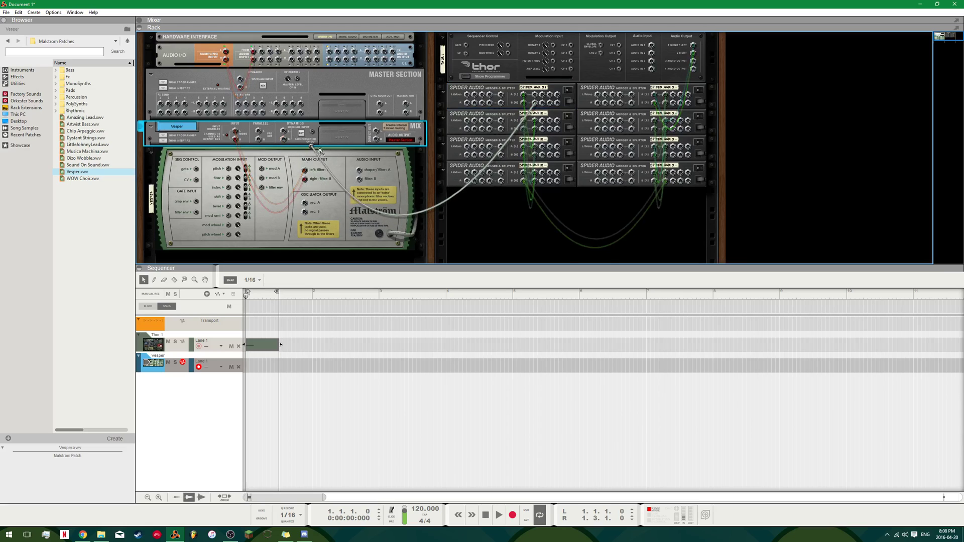
left_click_drag(539, 100, 284, 134)
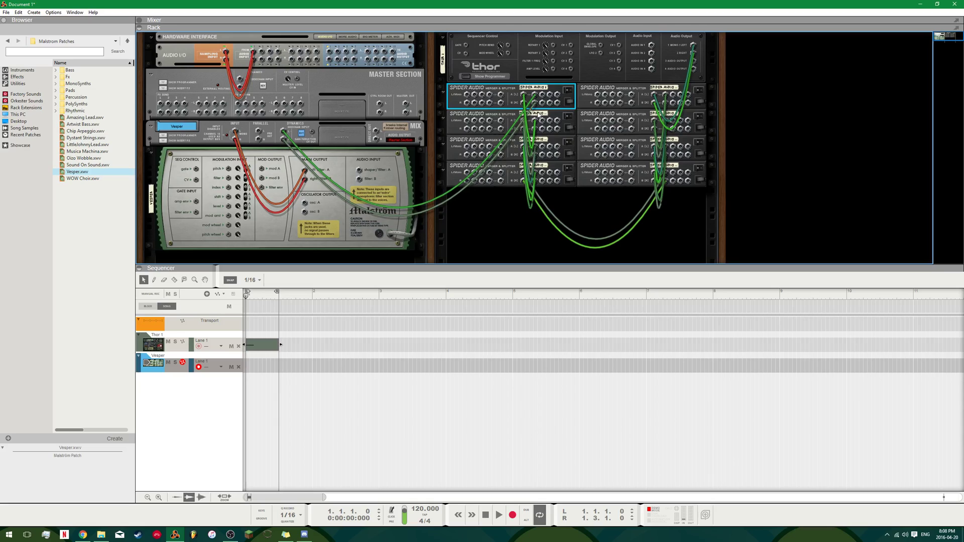
left_click(303, 135)
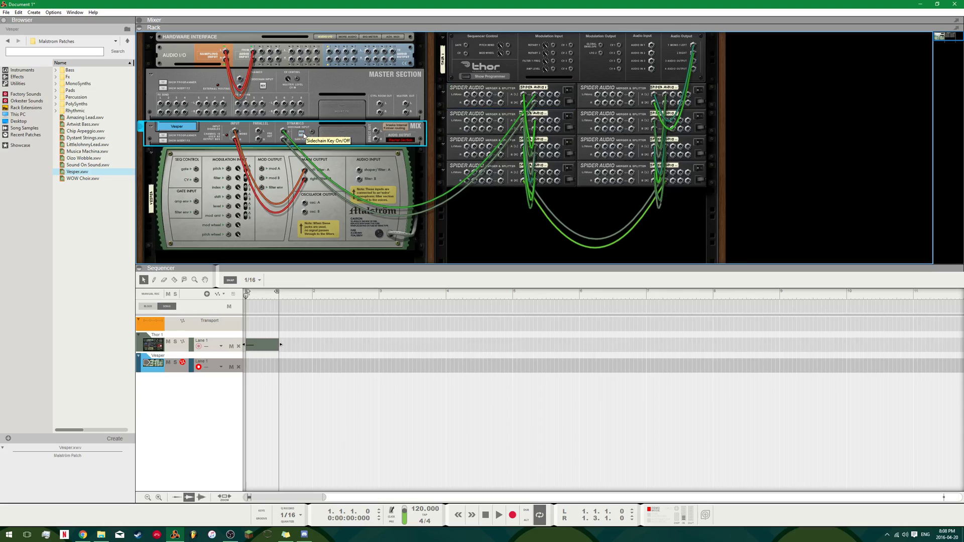
left_click(303, 135)
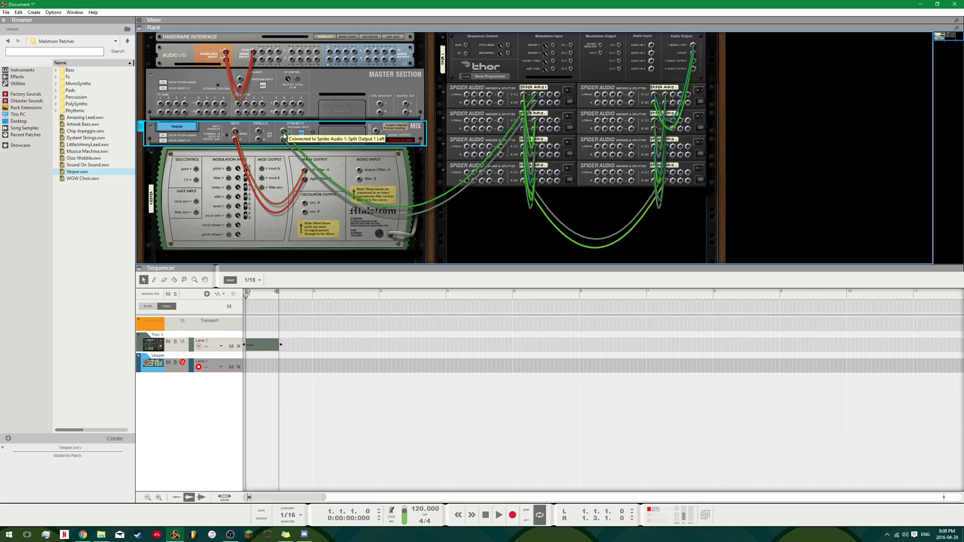
left_click_drag(283, 136, 368, 161)
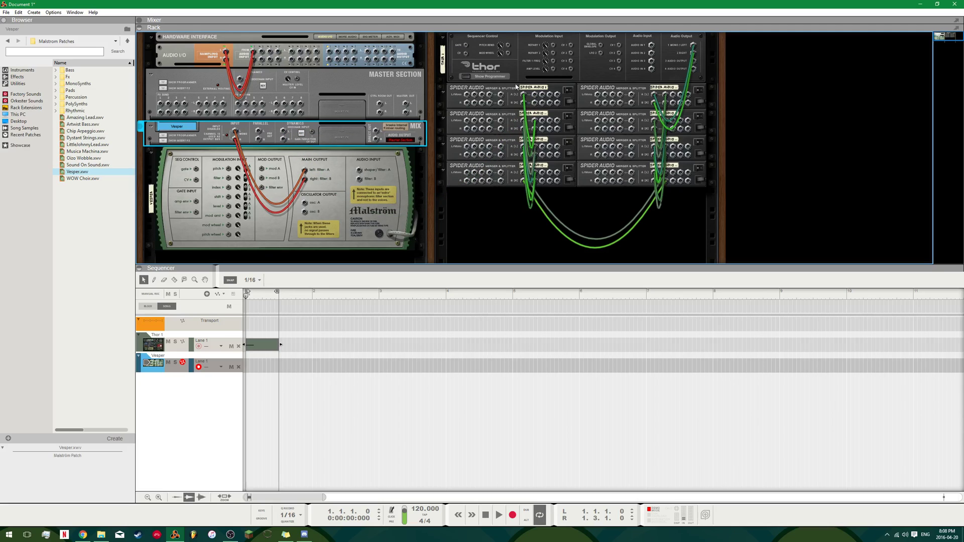
Patch two Spider Audio split outputs into Vesper (Mix Channel) Side Chain Input R and L.
left_click(535, 95)
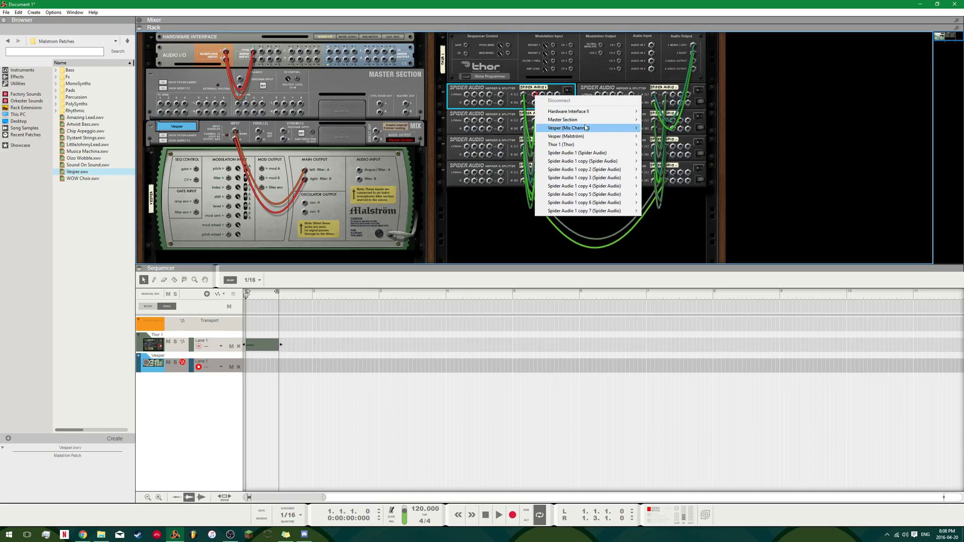
mouse_move(586, 127)
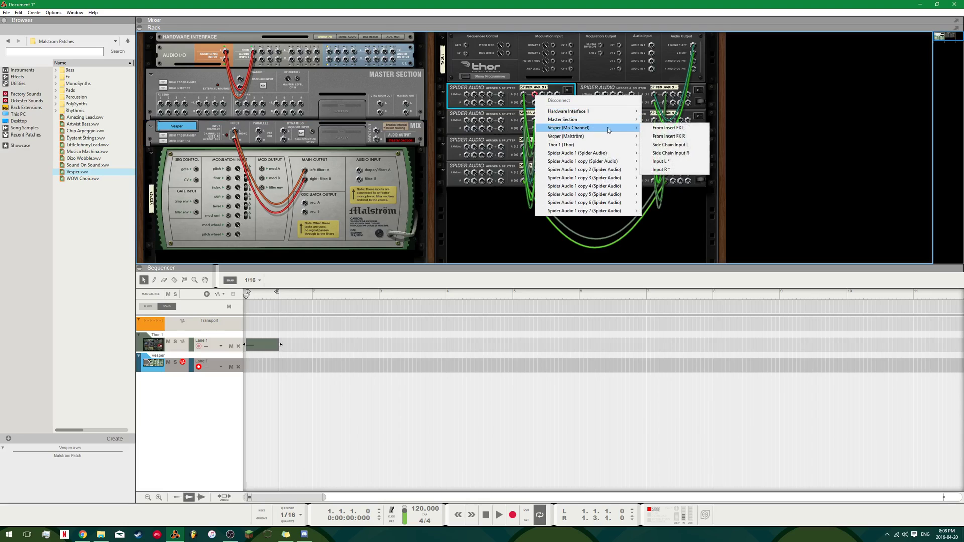
left_click(691, 153)
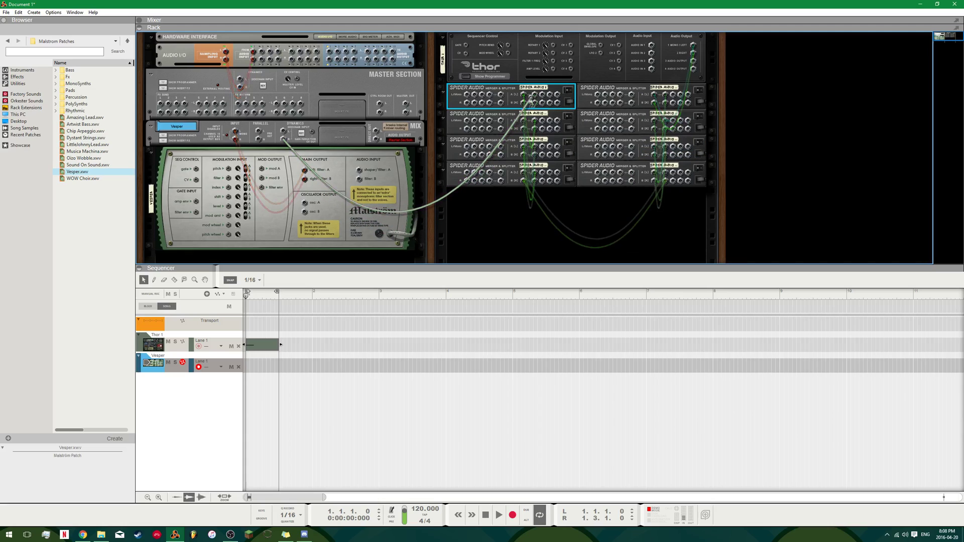
left_click(536, 96)
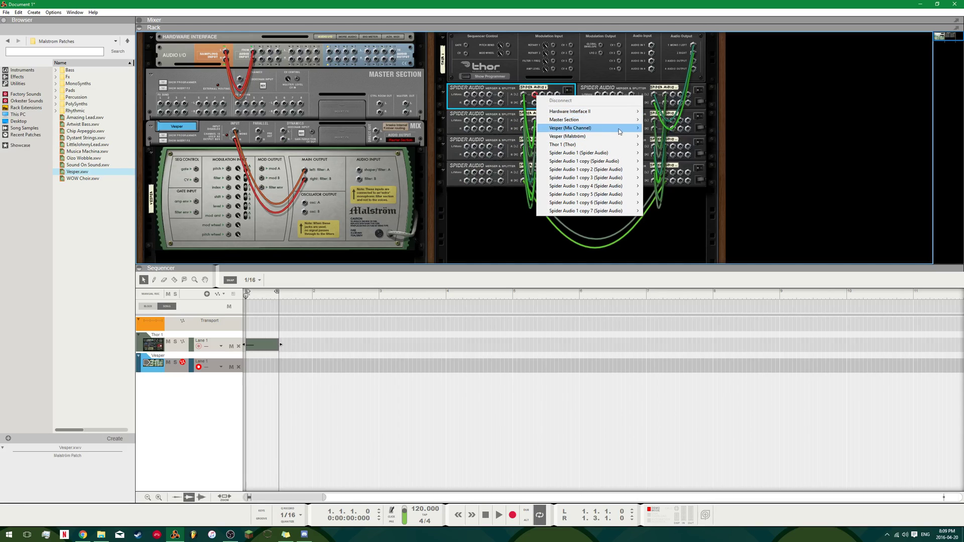
mouse_move(608, 122)
left_click(665, 148)
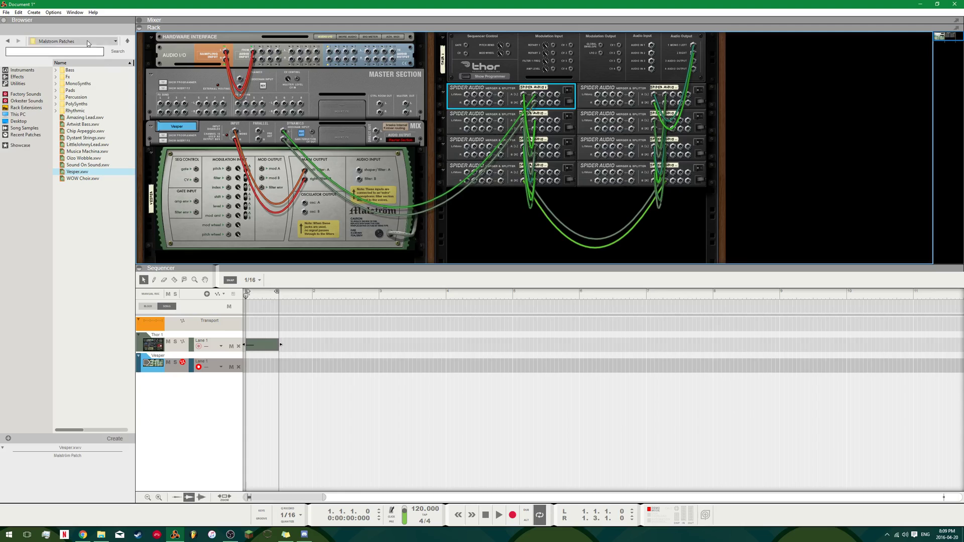
Hide the rack and sequencer so the mixer fills the window.
left_click(141, 28)
left_click(140, 20)
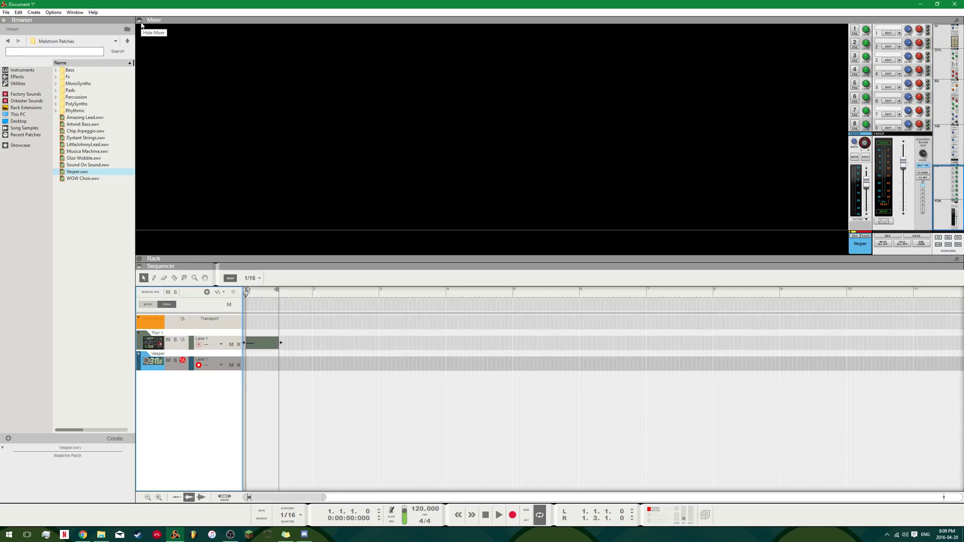
scroll(761, 149, "up", 6)
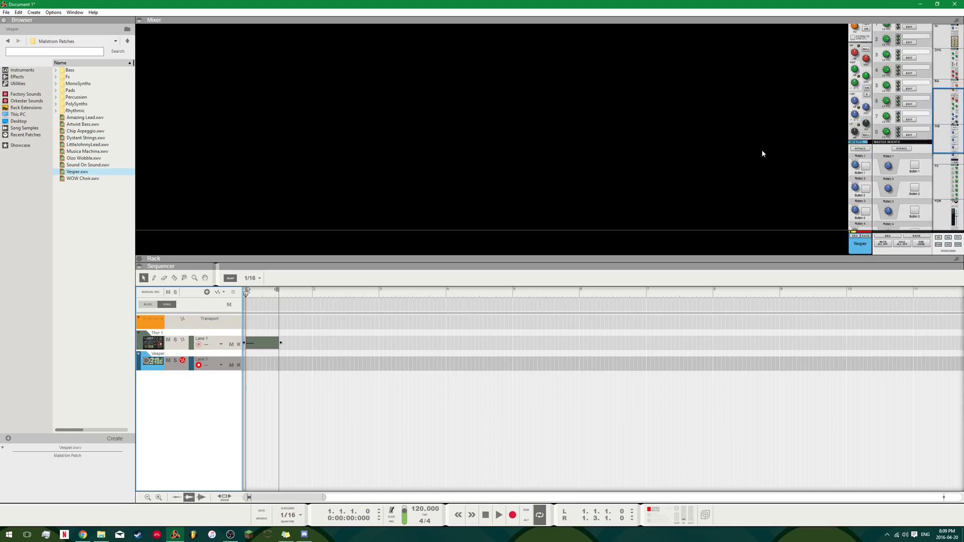
left_click(139, 267)
scroll(800, 230, "down", 3)
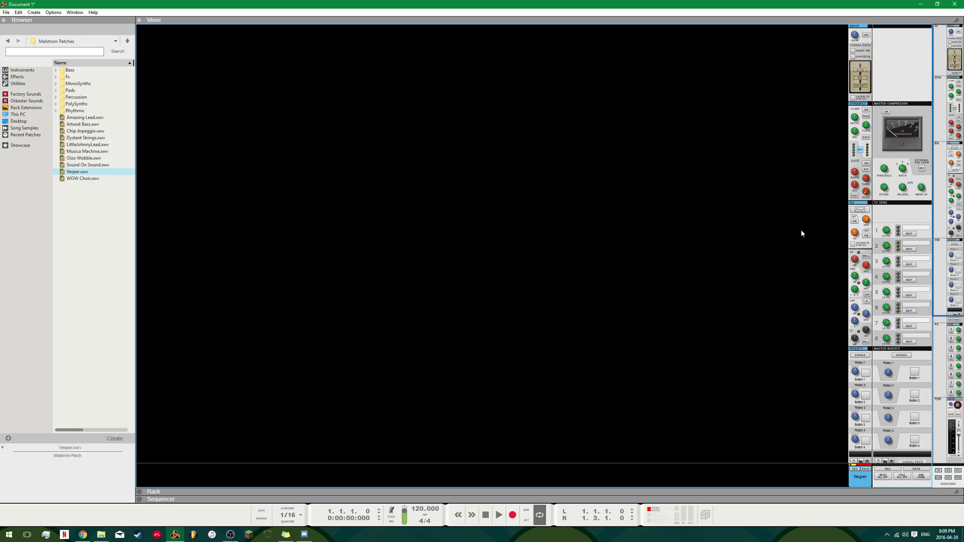
scroll(835, 296, "down", 2)
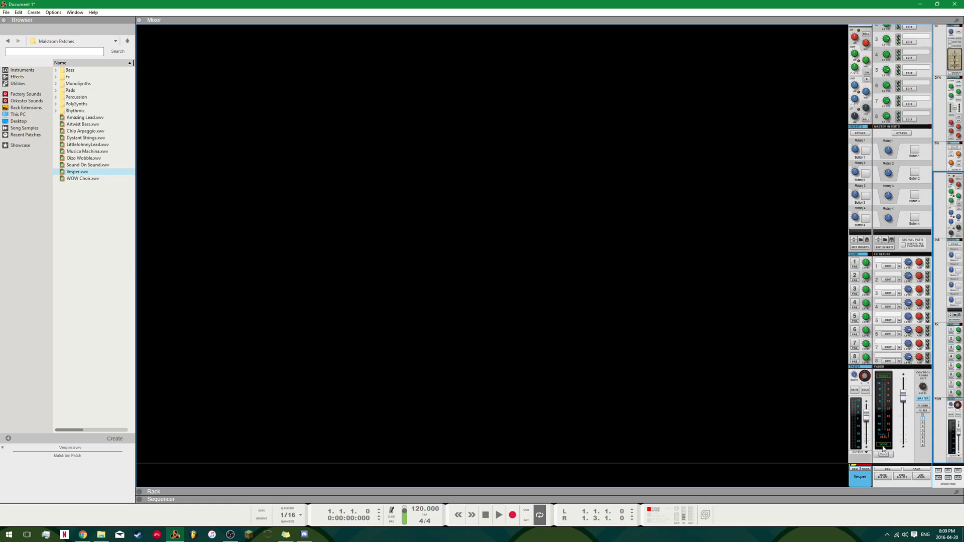
Rename the Vesper mixer channel to SYTNH.
double_click(860, 476)
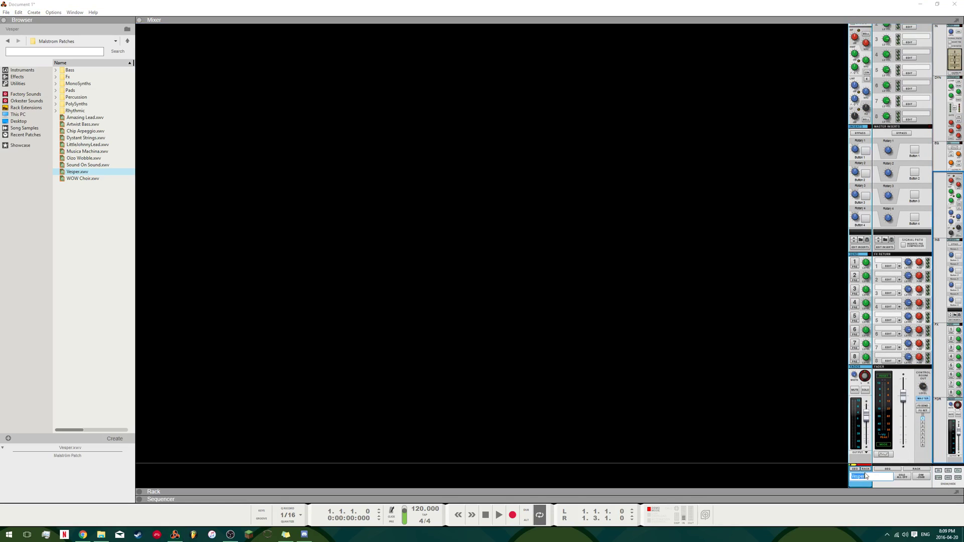
type("SYTNH")
key("Return")
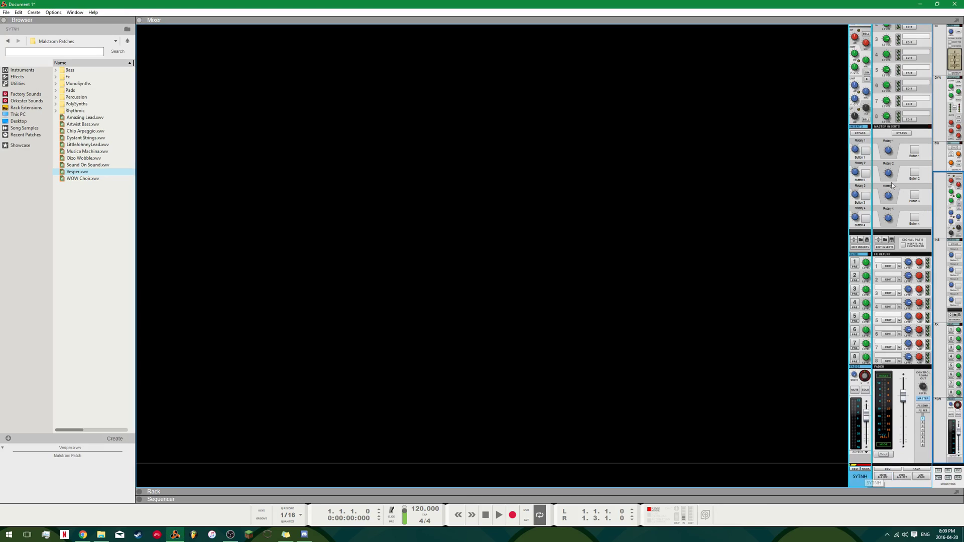
scroll(837, 170, "up", 1)
scroll(837, 169, "up", 2)
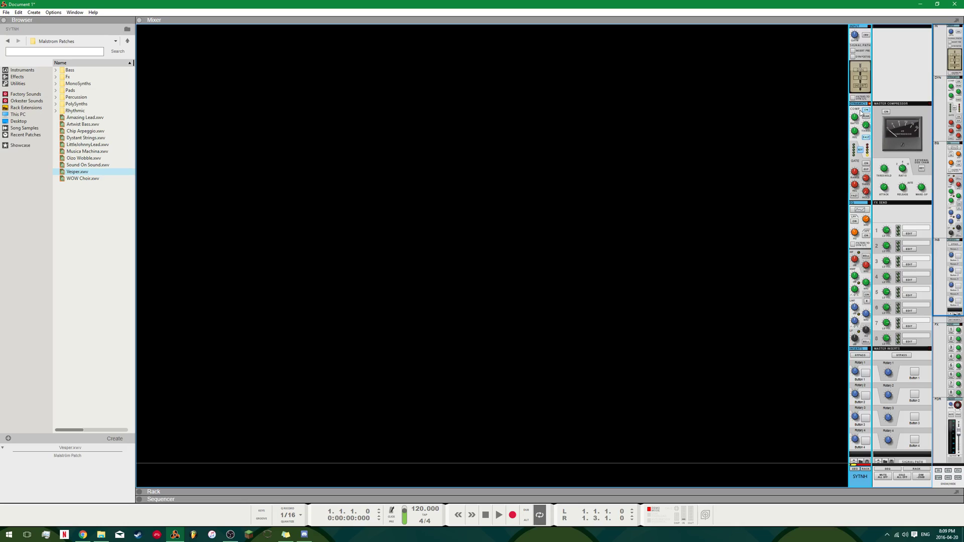
Show the sequencer below the mixer, move to 1.1.2.0, and confirm SYTNH still outputs to Master Section.
left_click(139, 499)
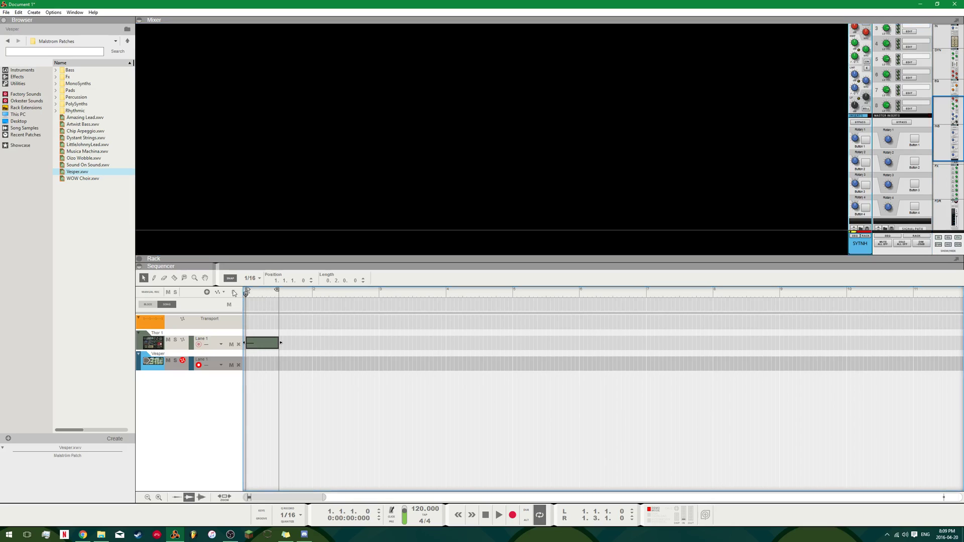
left_click(250, 291)
scroll(740, 179, "down", 5)
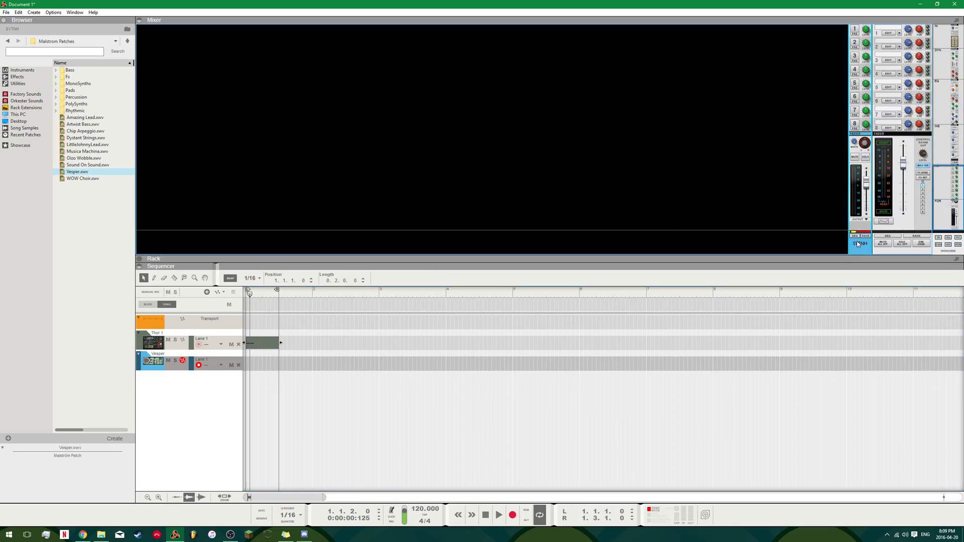
left_click(857, 225)
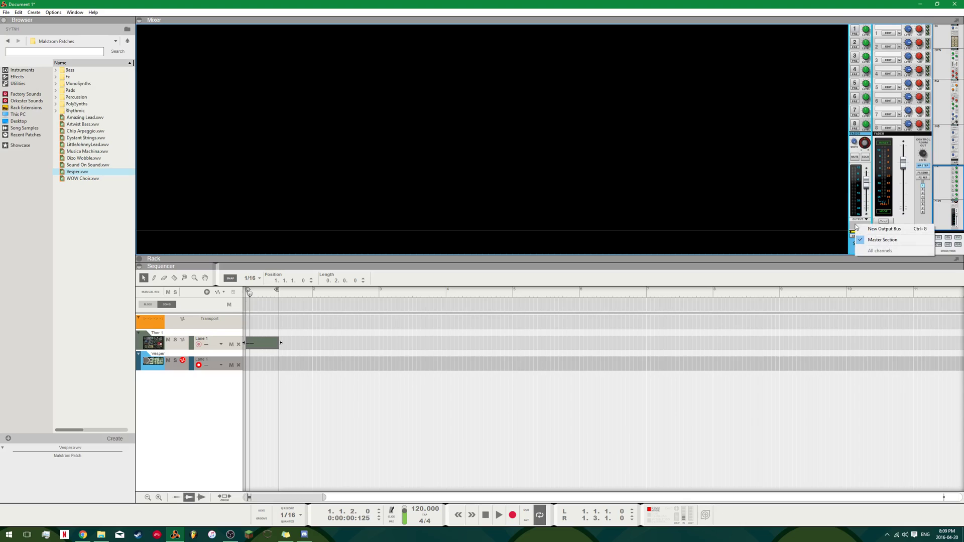
left_click(794, 215)
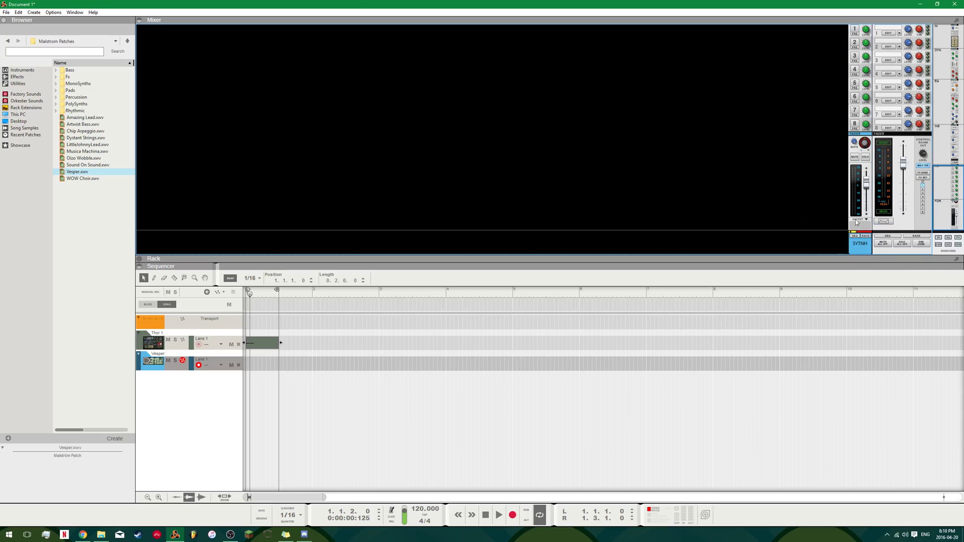